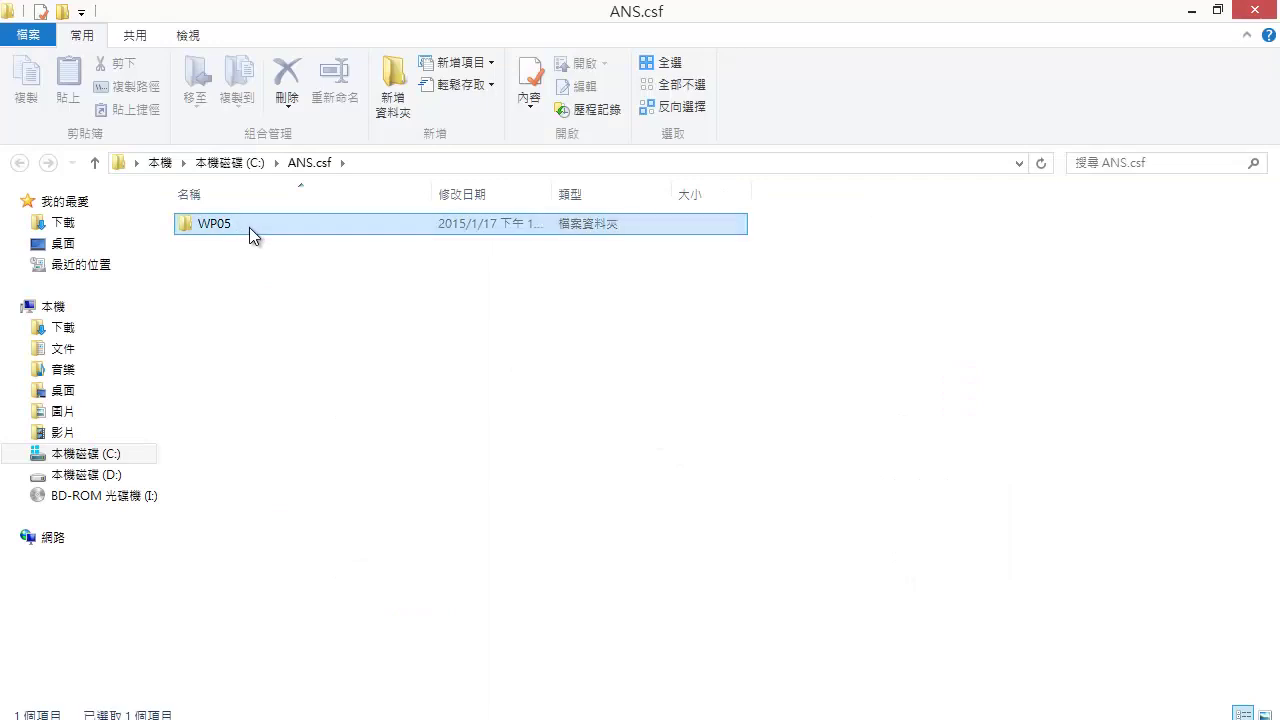
Open the WPD05-1 flyer from the WP05 folder in Word
double_click(249, 227)
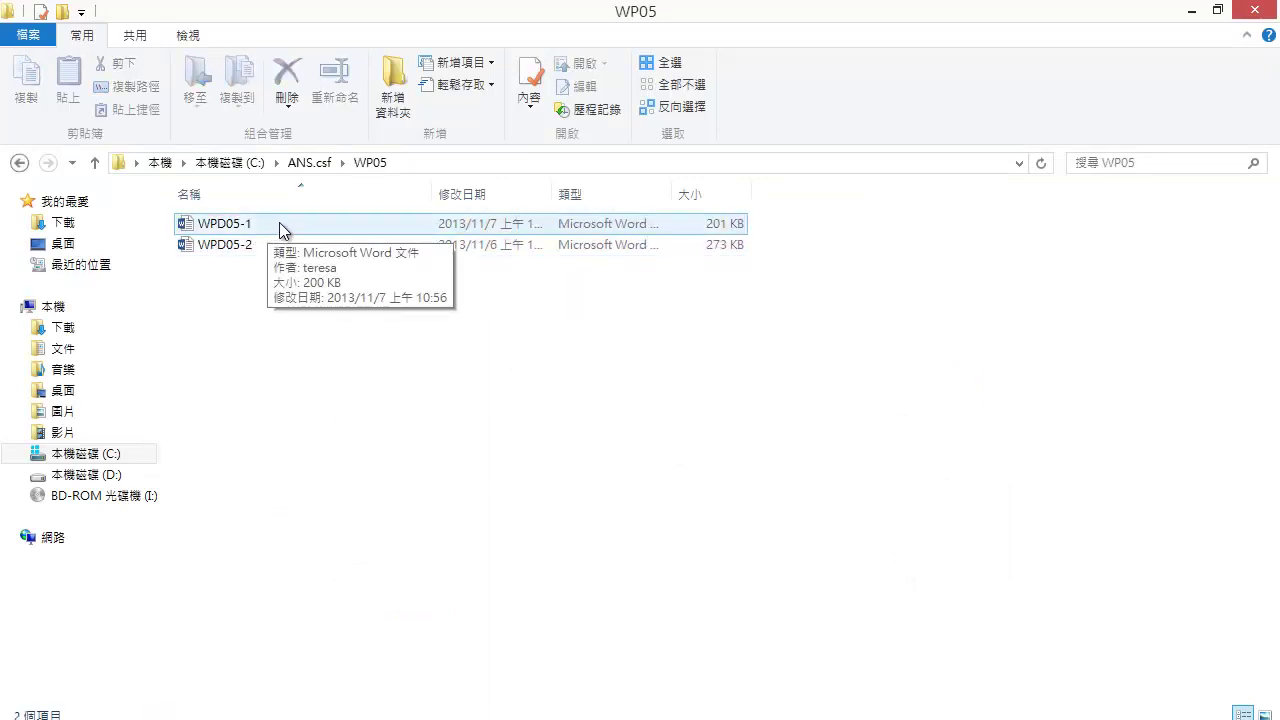
double_click(279, 226)
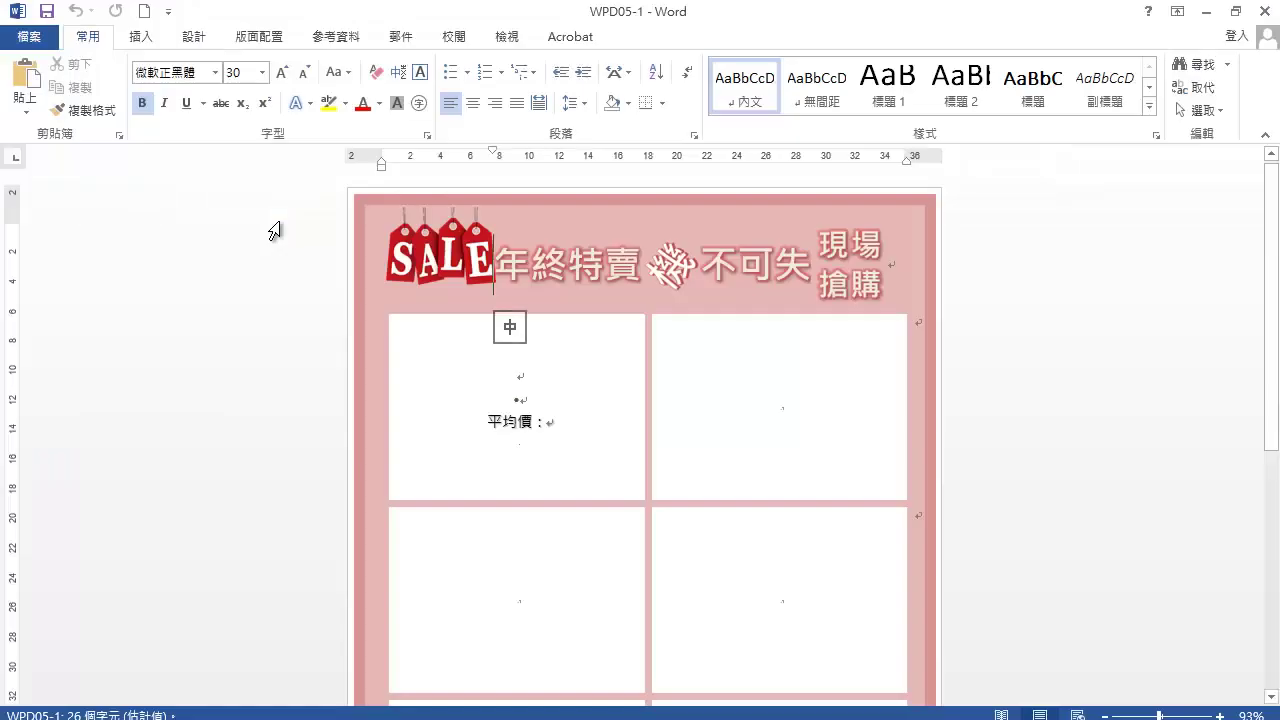
left_click(1206, 11)
double_click(270, 245)
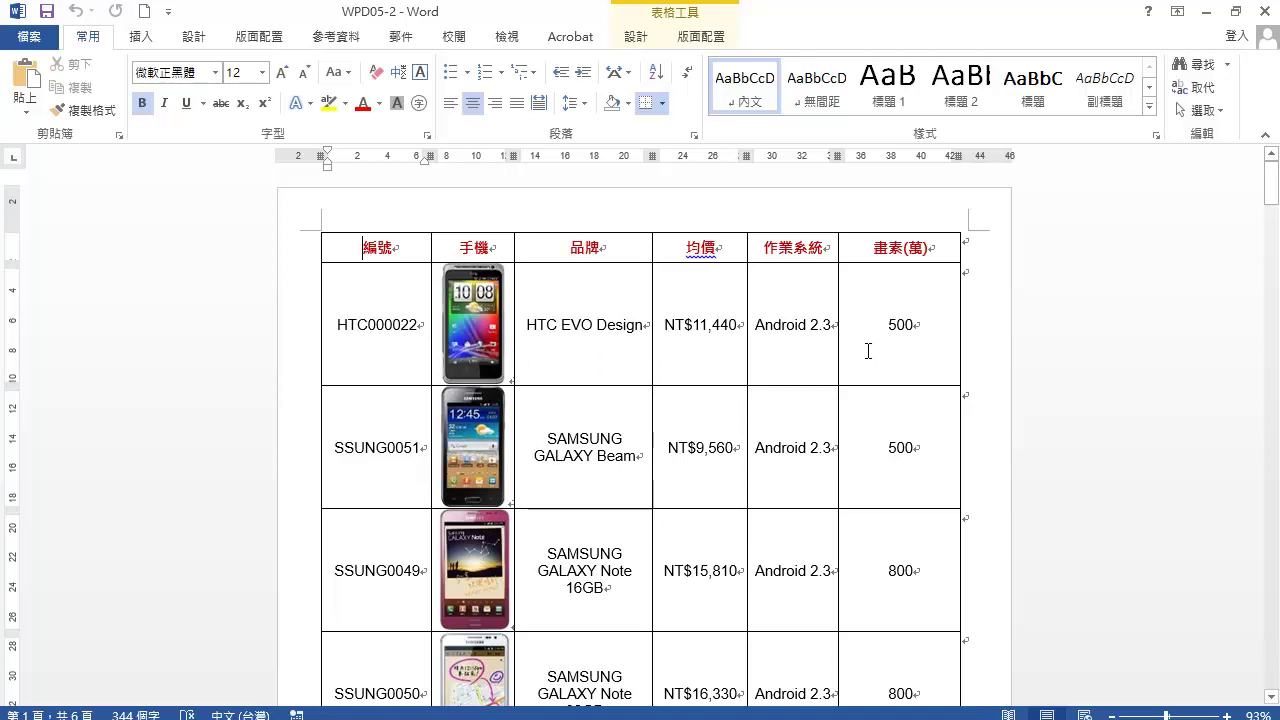
left_click(1266, 11)
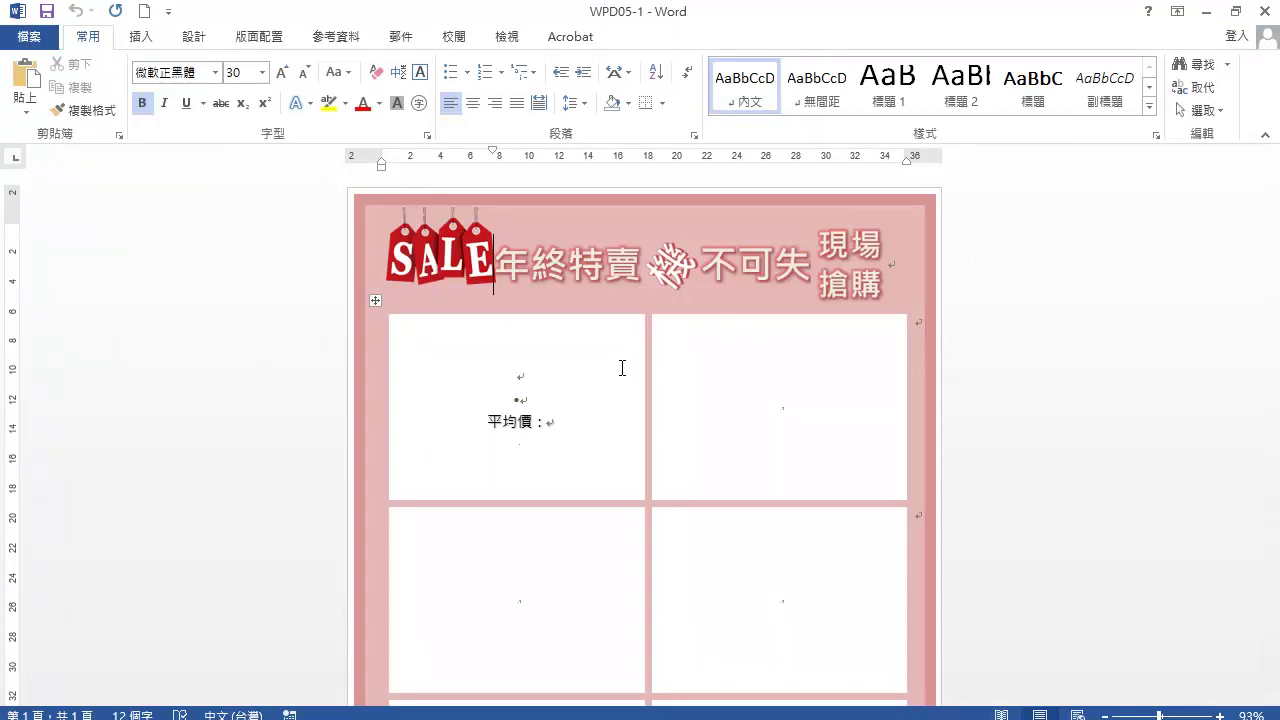
Add 日文 (Japanese) as an editing language in Word Options and dismiss the restart notice
left_click(32, 38)
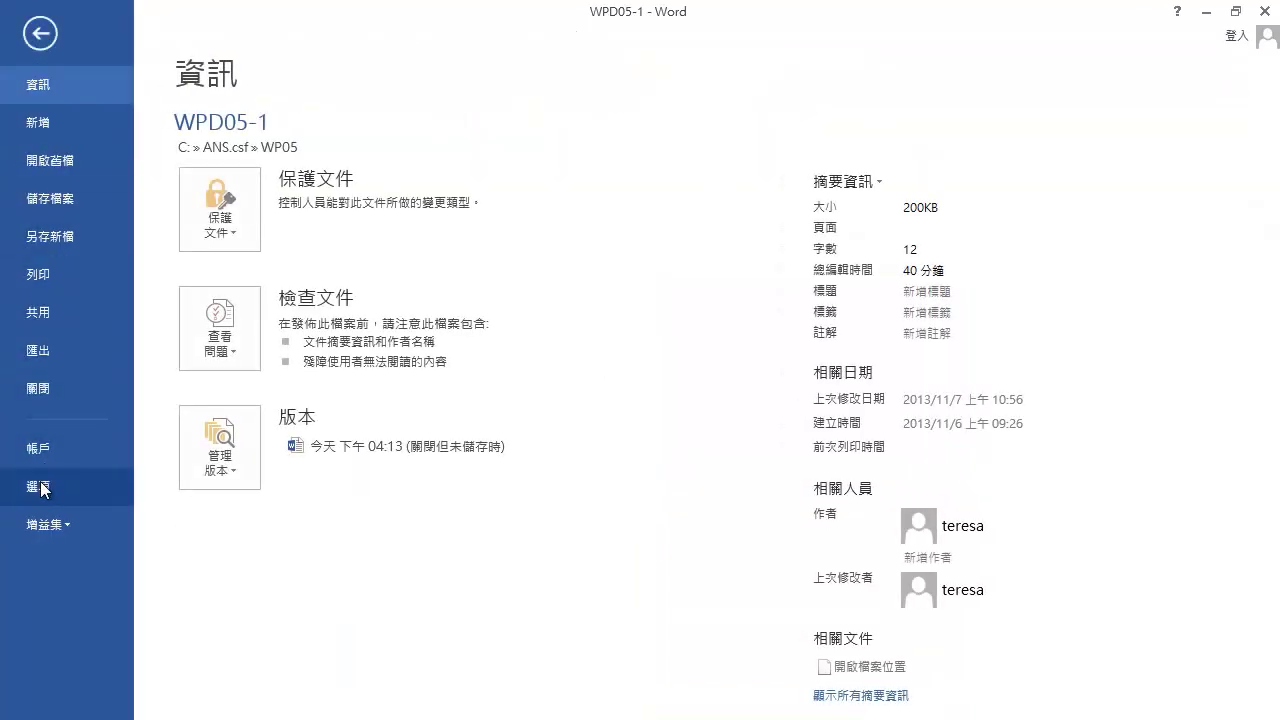
left_click(42, 487)
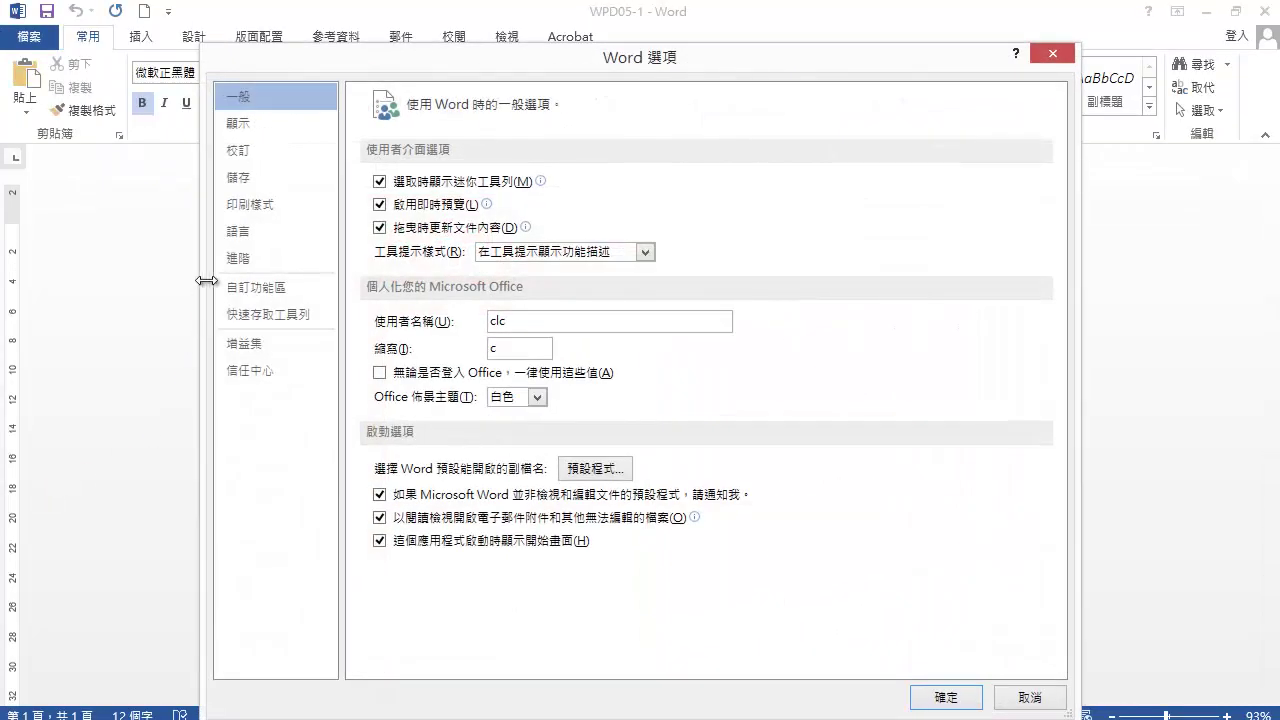
left_click(257, 231)
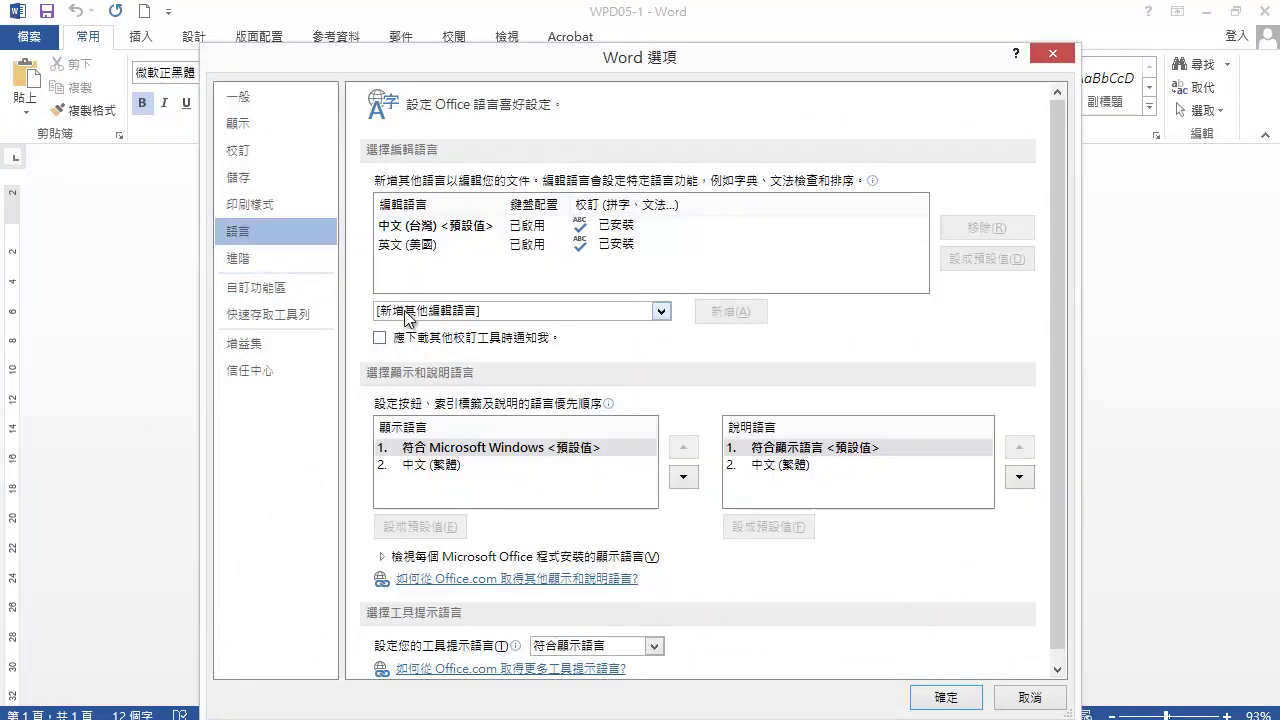
left_click(666, 312)
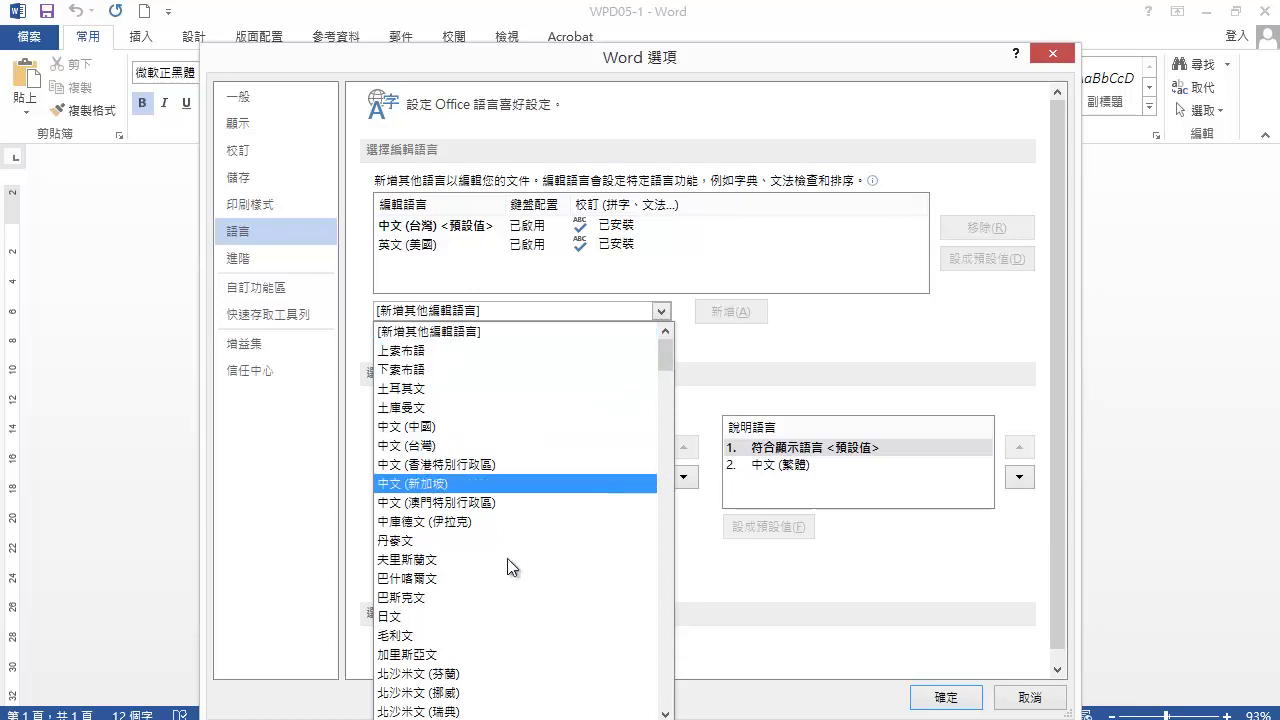
left_click(476, 614)
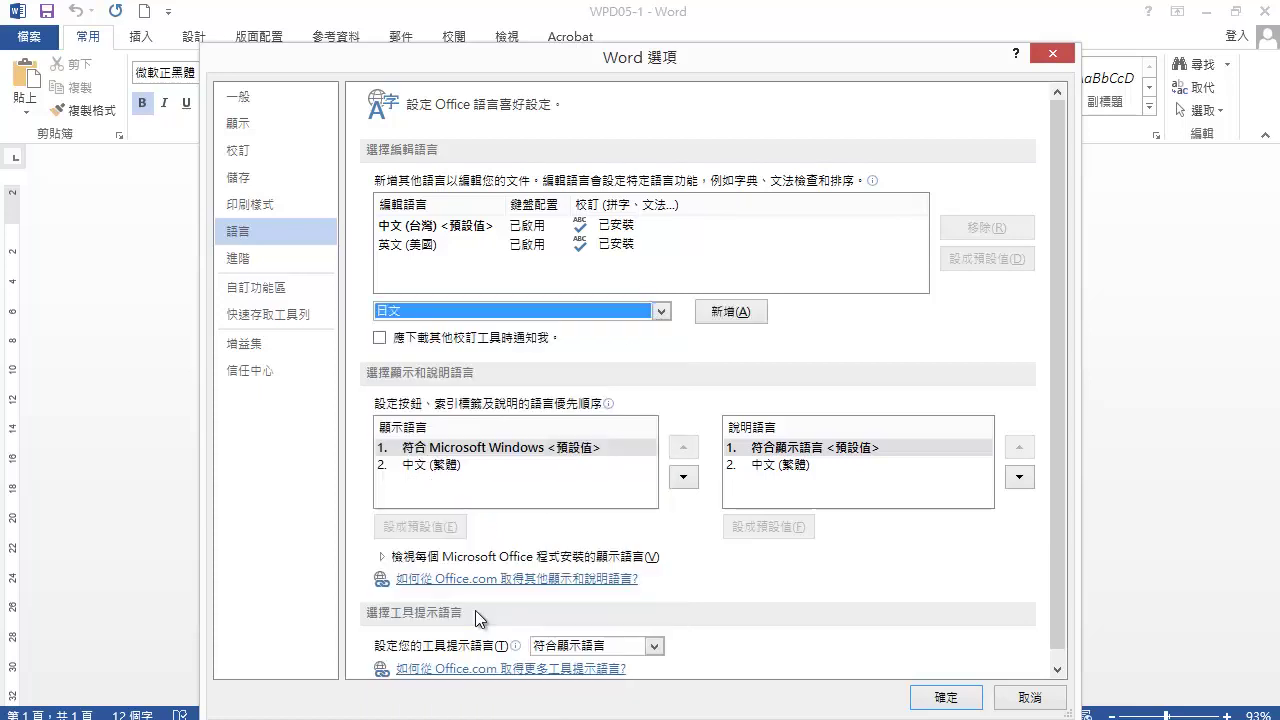
left_click(727, 311)
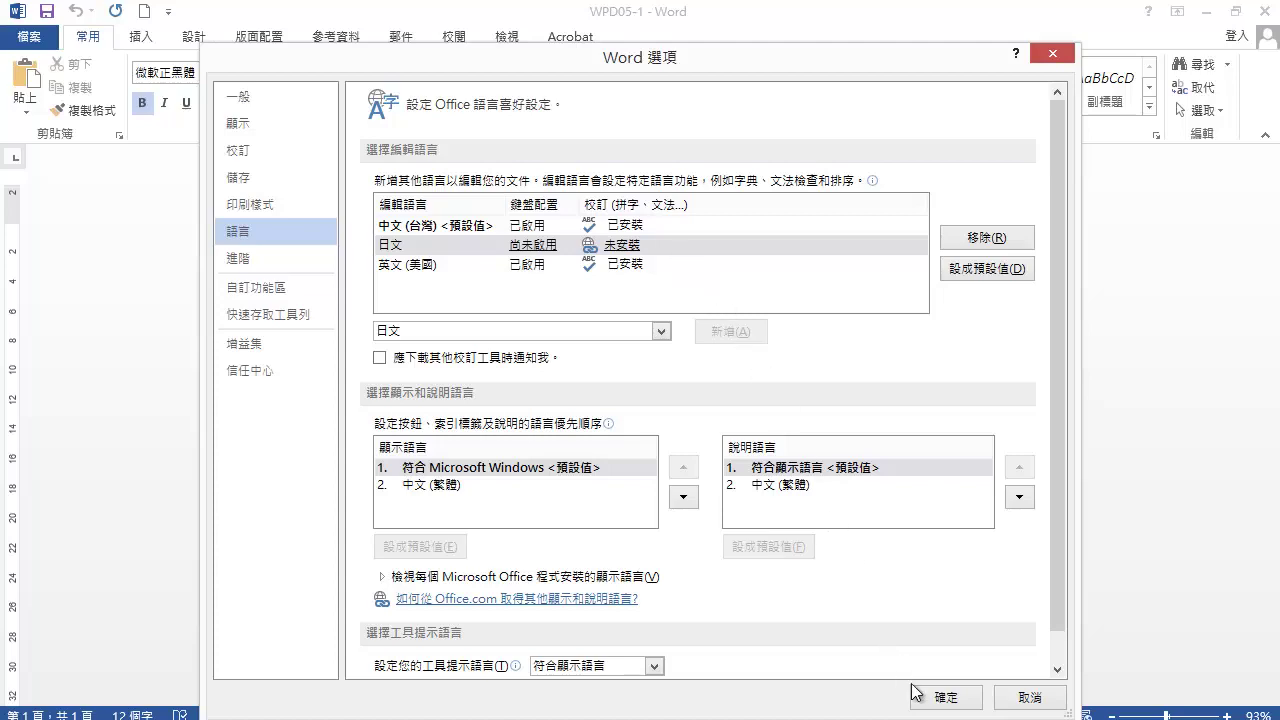
left_click(945, 700)
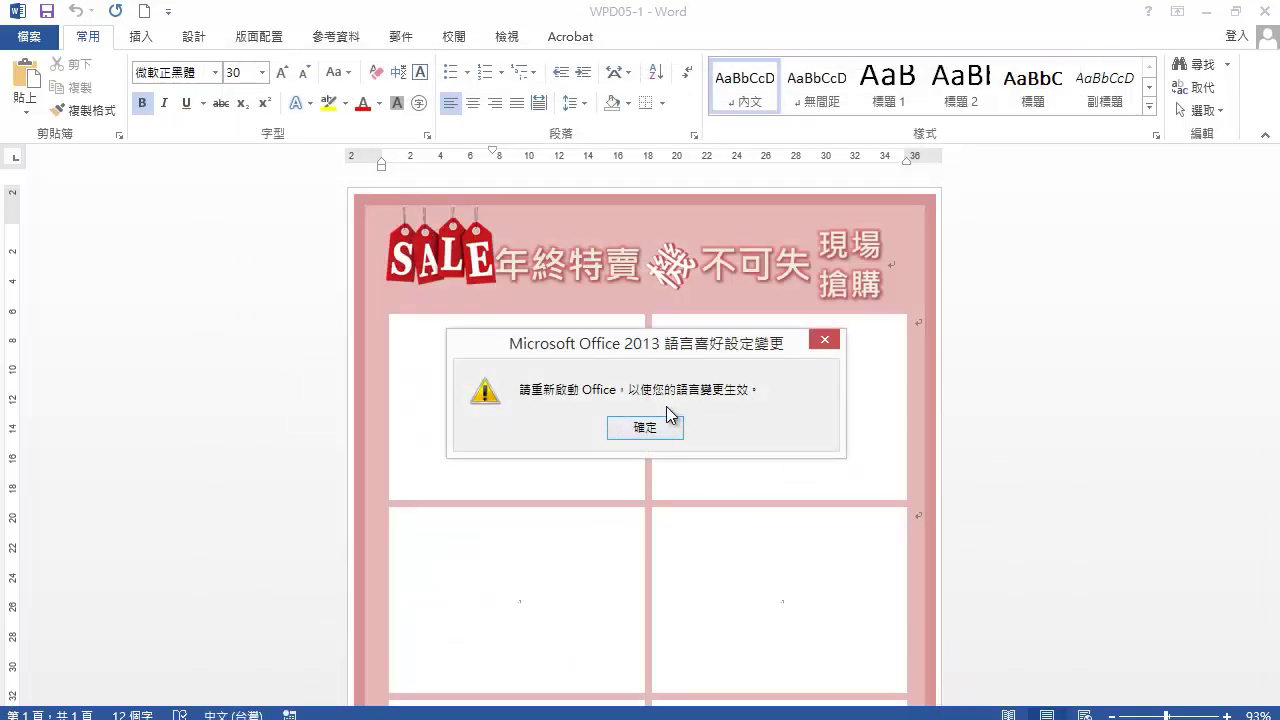
left_click(648, 428)
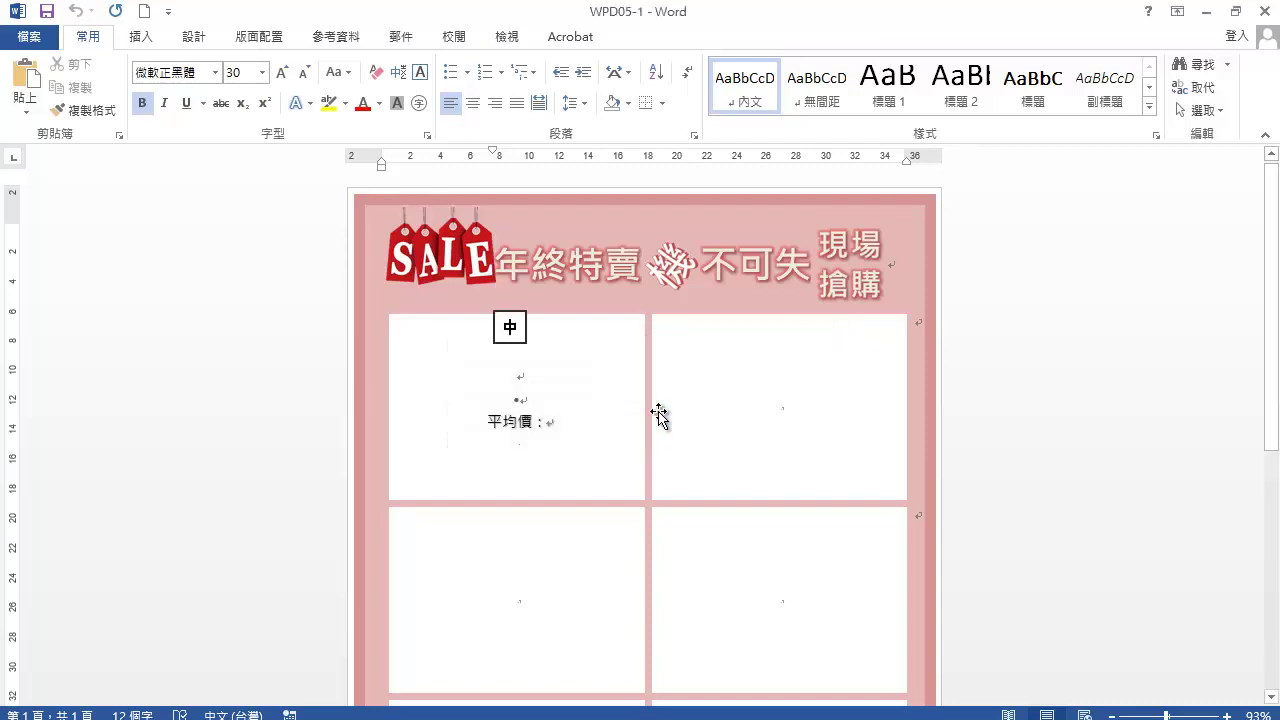
Close Word and reopen WPD05-1 from the WP05 folder
left_click(1265, 12)
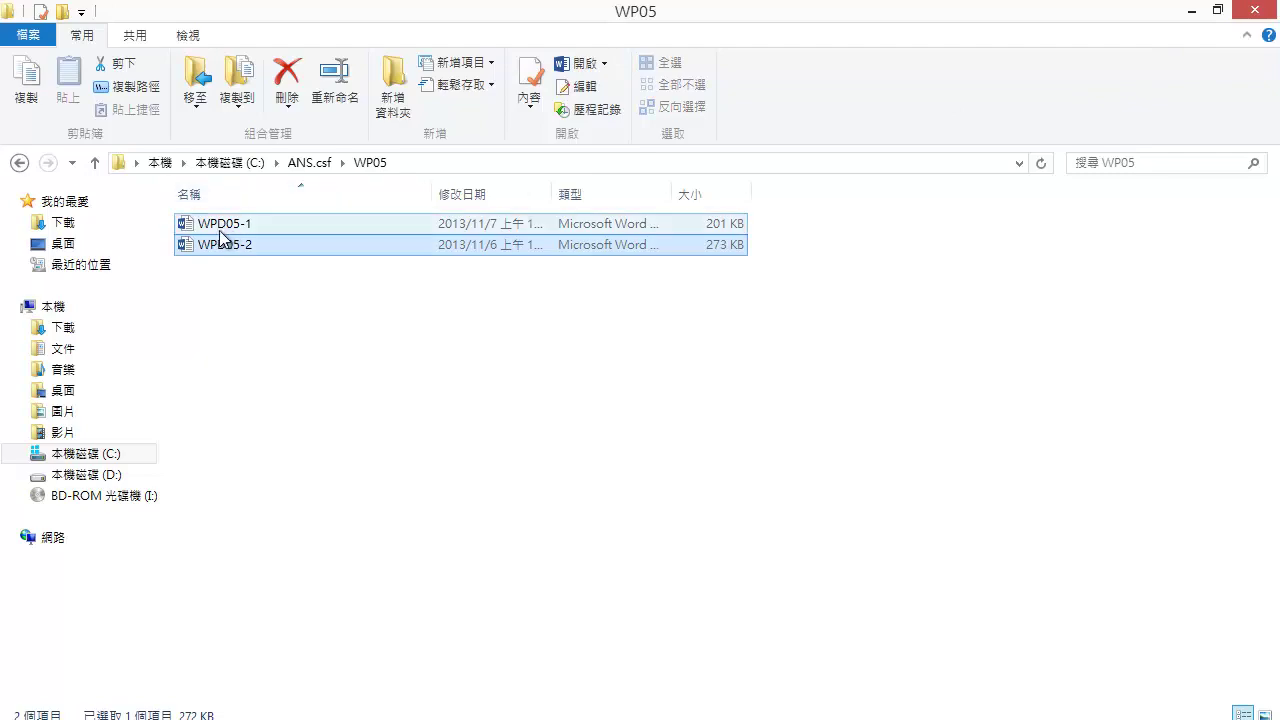
double_click(259, 224)
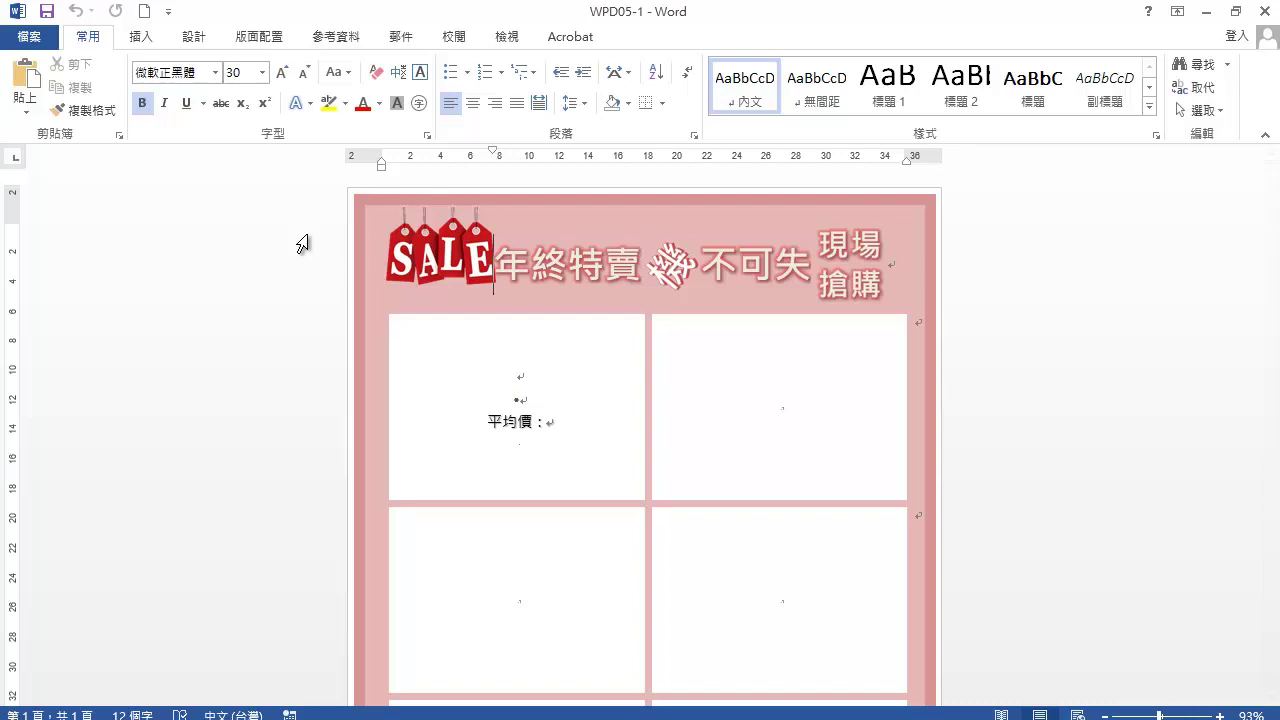
Start a Labels mail merge, cancelling Label Options so the flyer layout stays unchanged
left_click(404, 44)
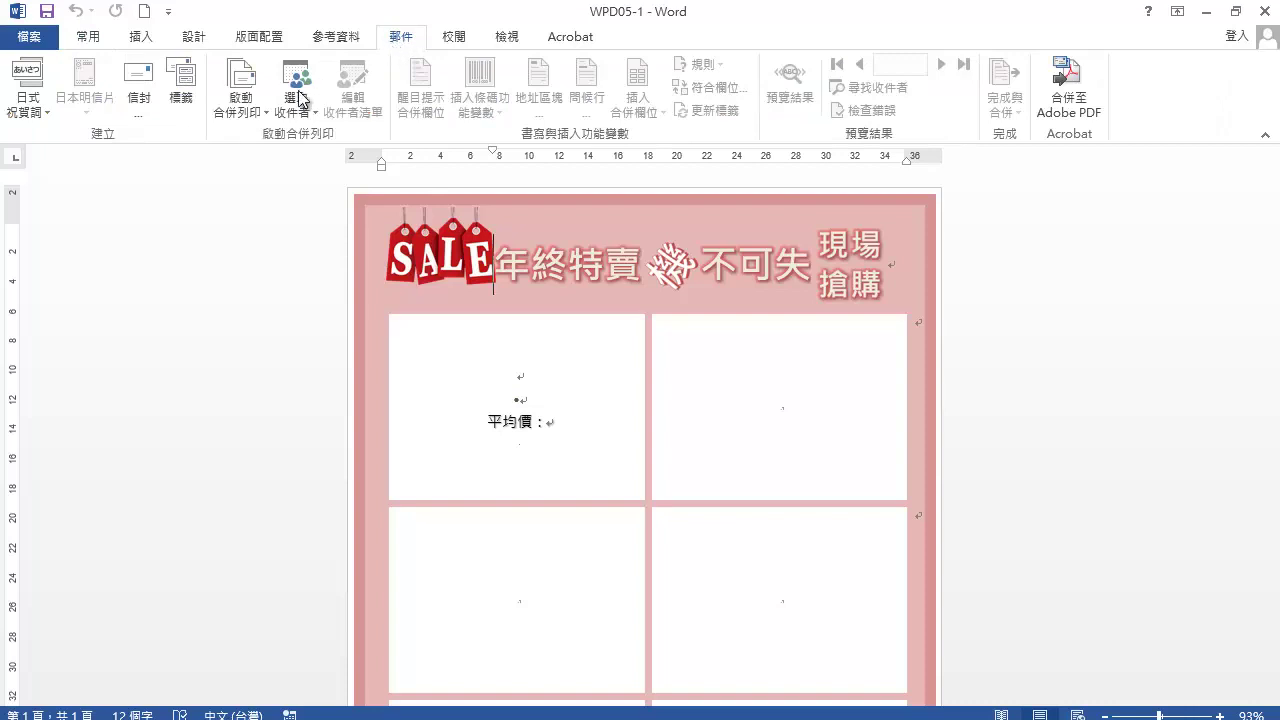
left_click(267, 113)
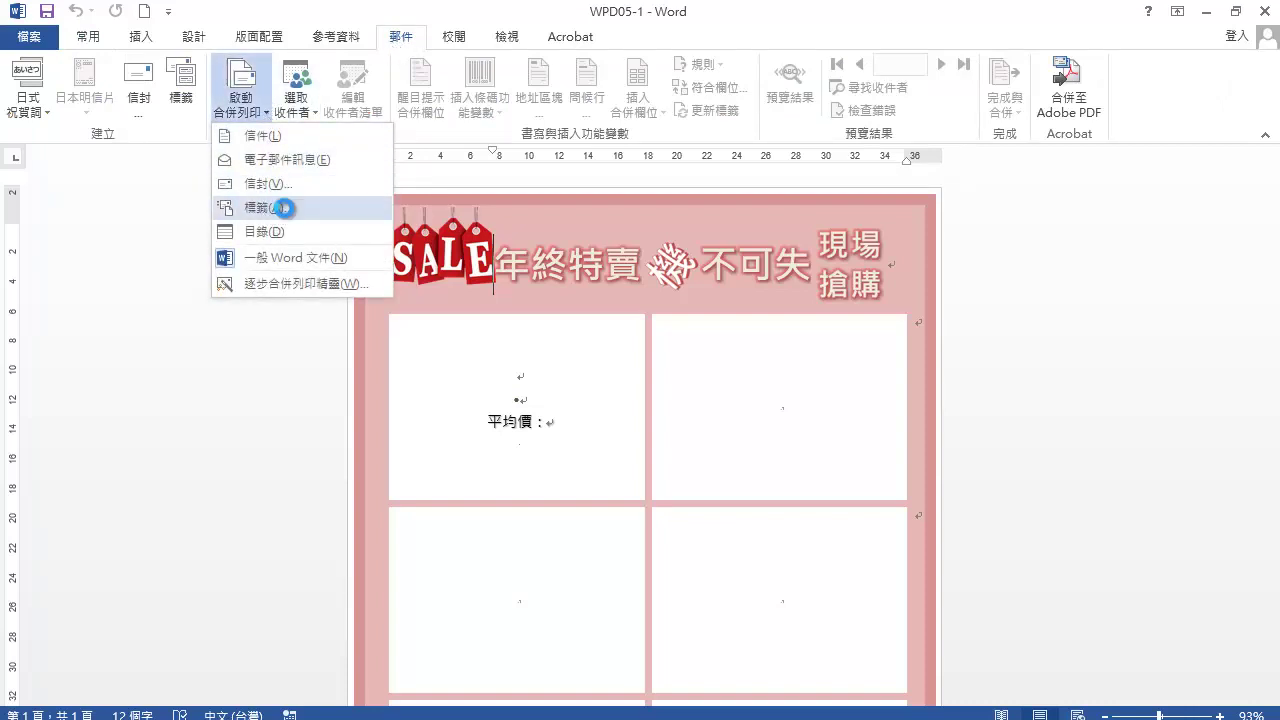
left_click(289, 216)
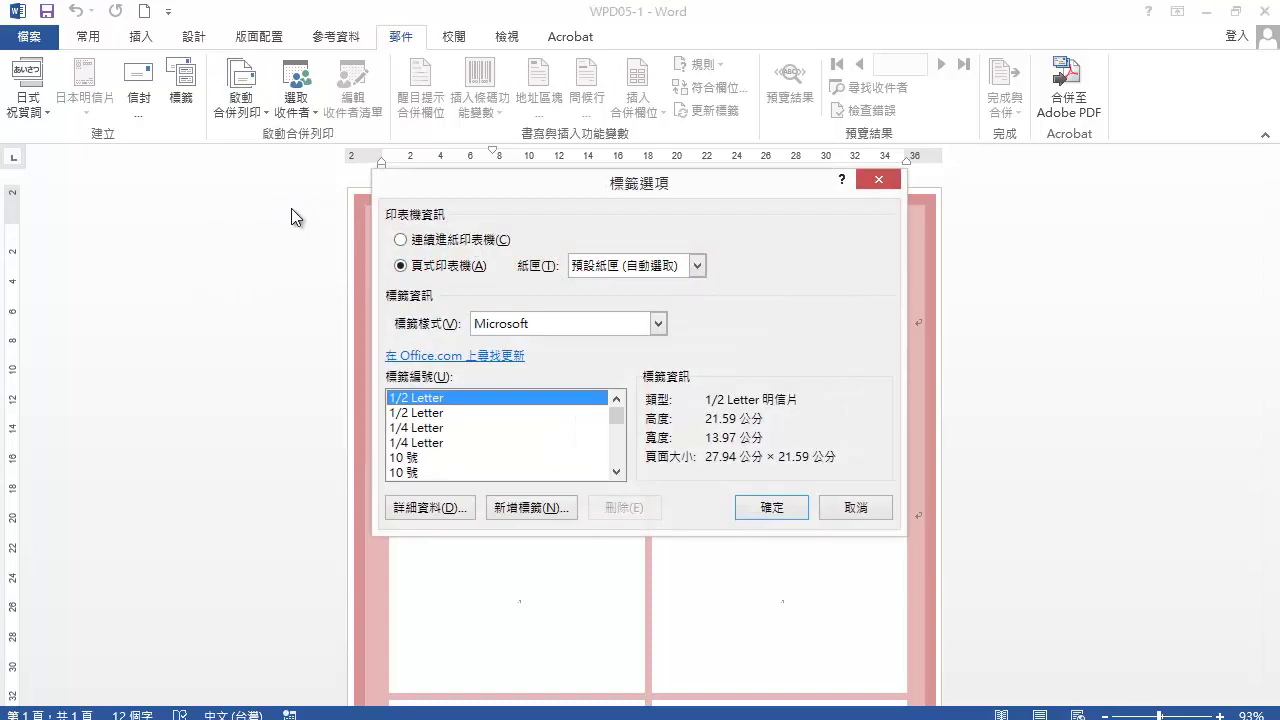
left_click(842, 506)
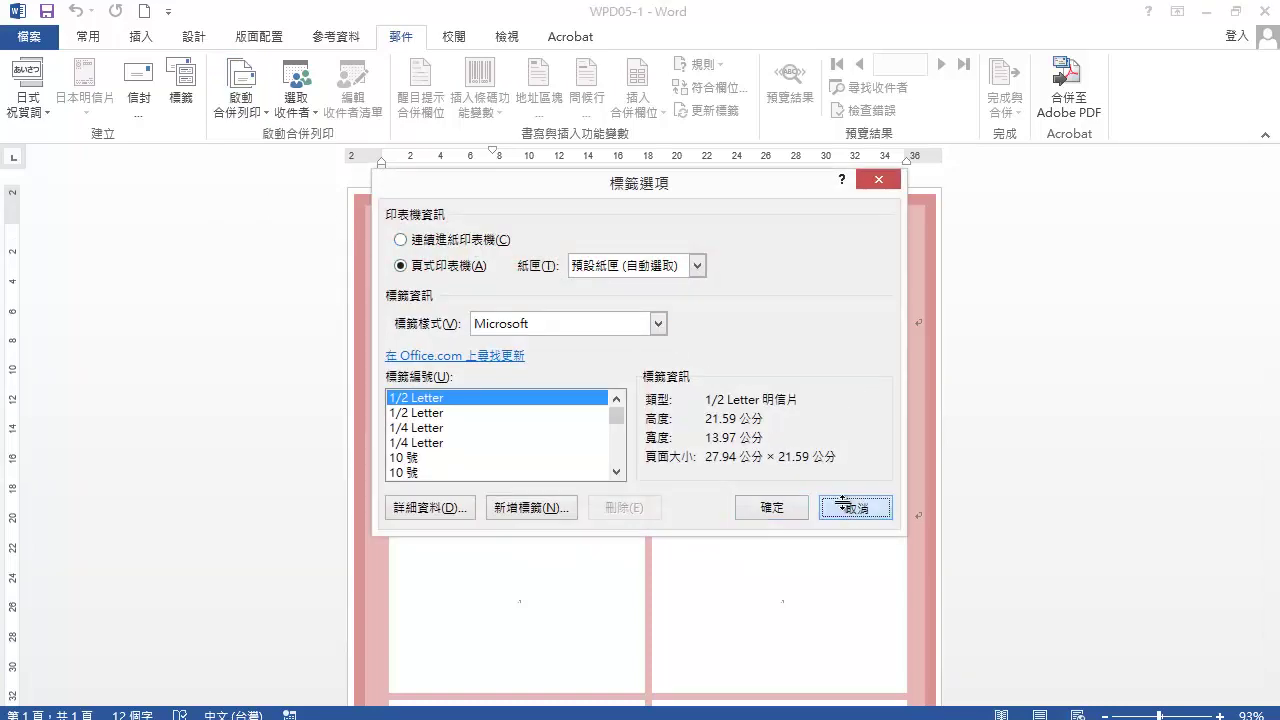
left_click(843, 505)
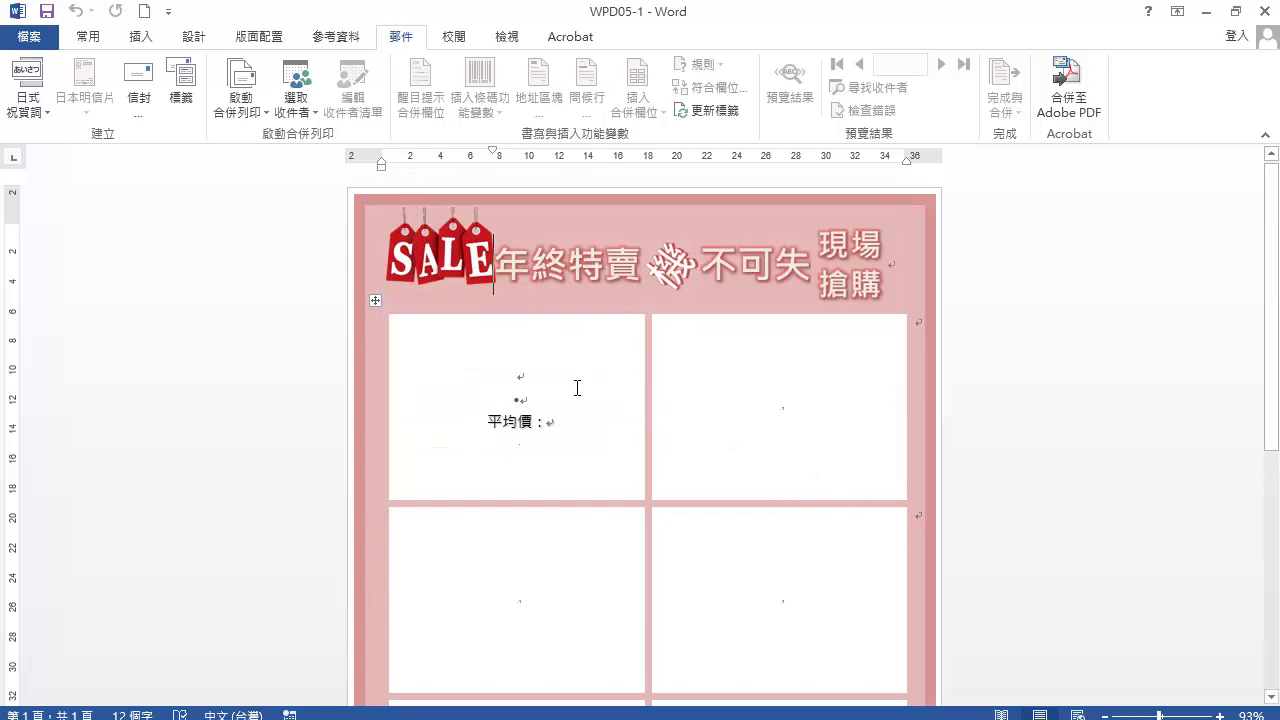
Use WPD05-2 from C:\ANS.csf\WP05 as the existing recipient list for the first card
left_click(520, 375)
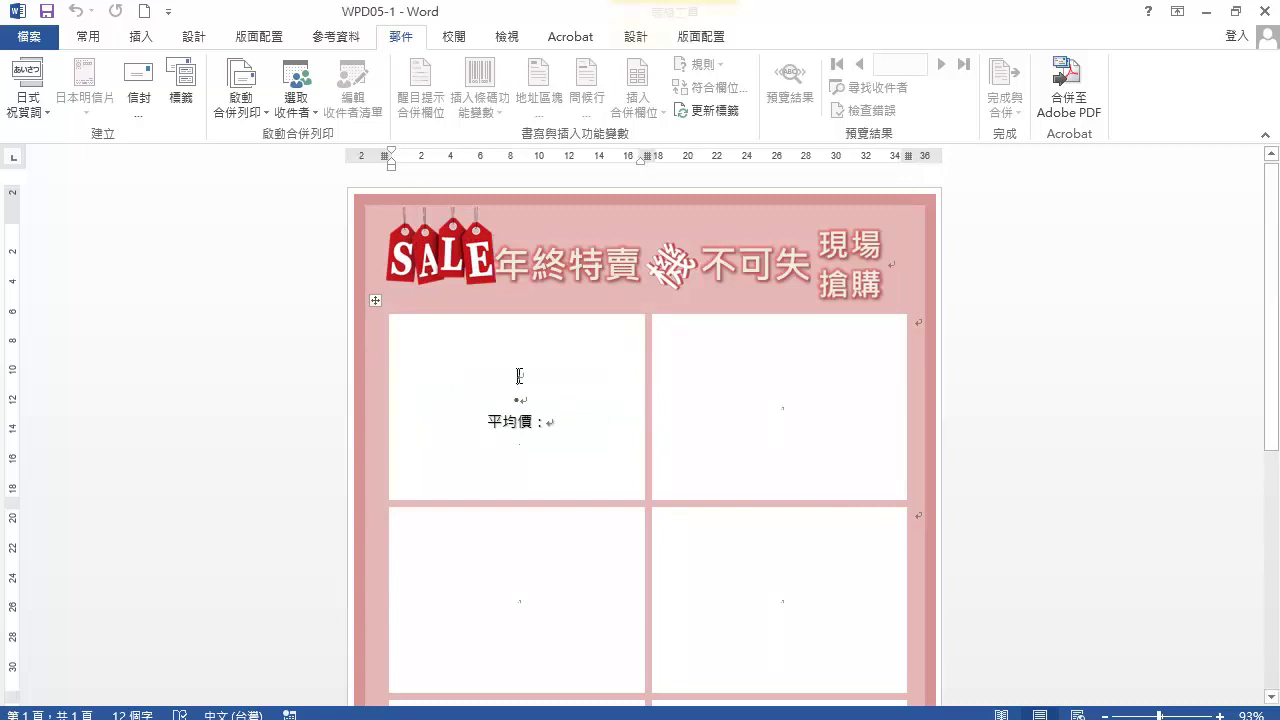
left_click(315, 112)
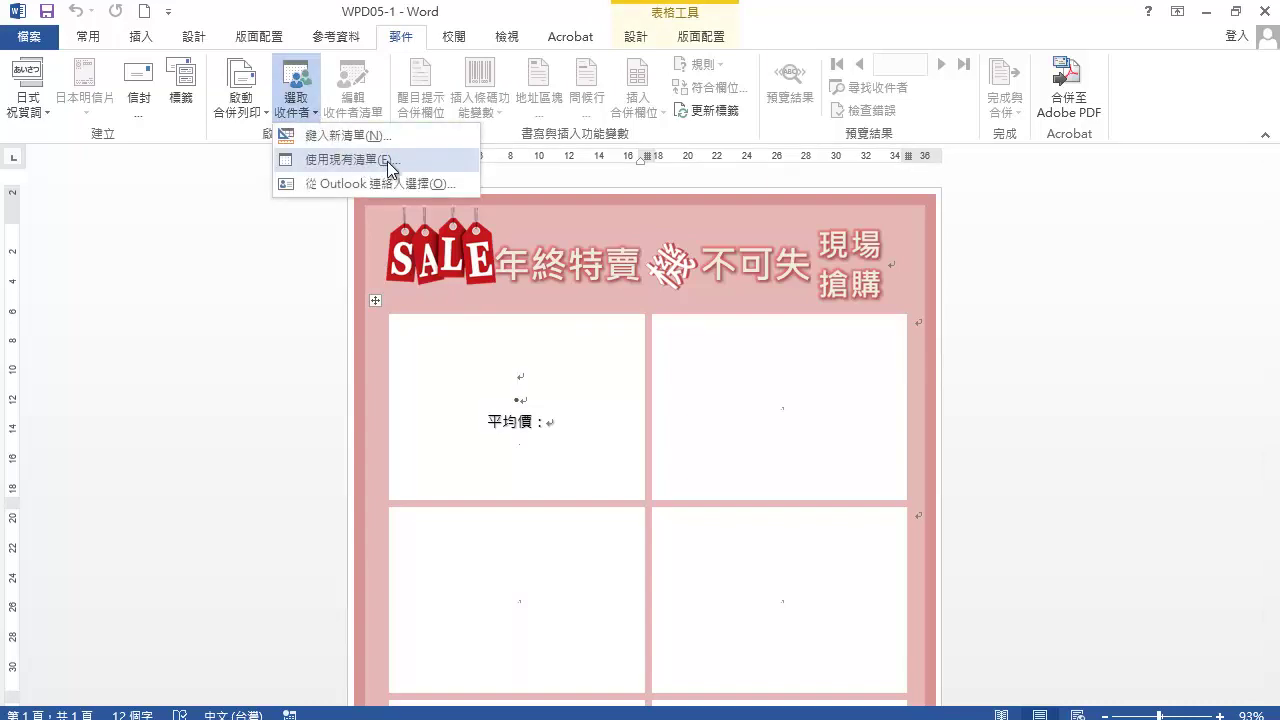
left_click(390, 169)
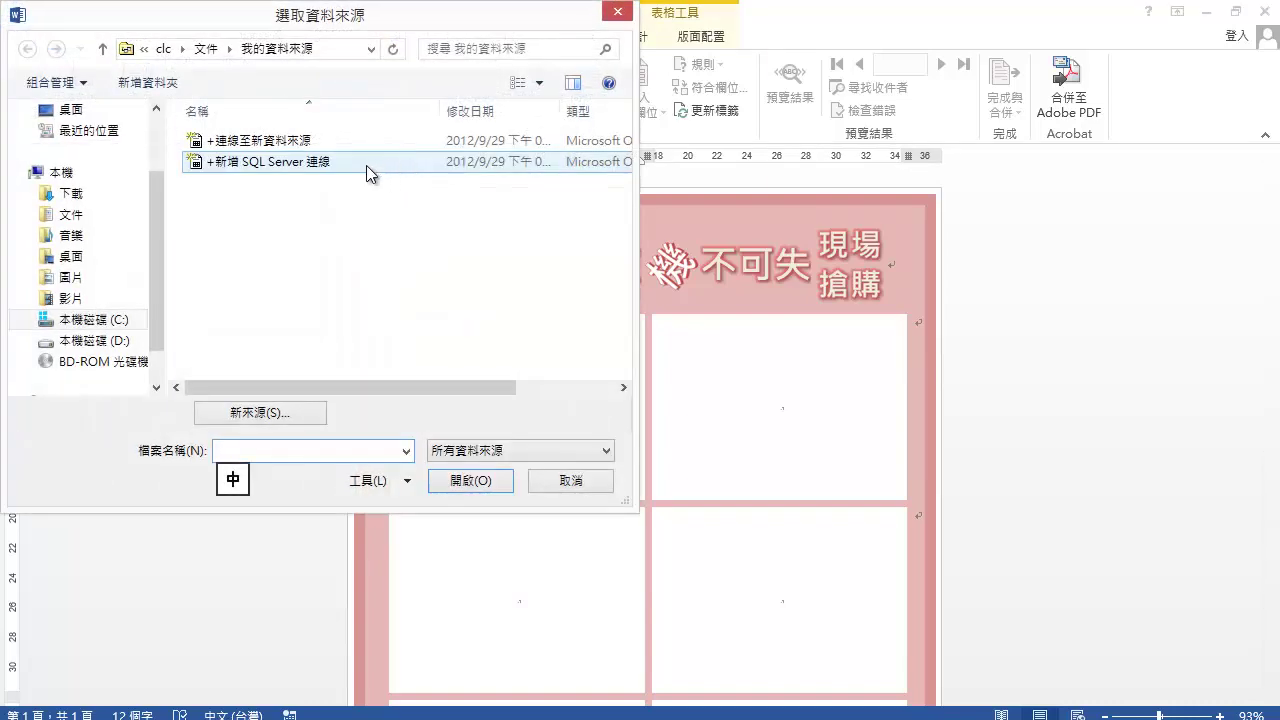
left_click(140, 318)
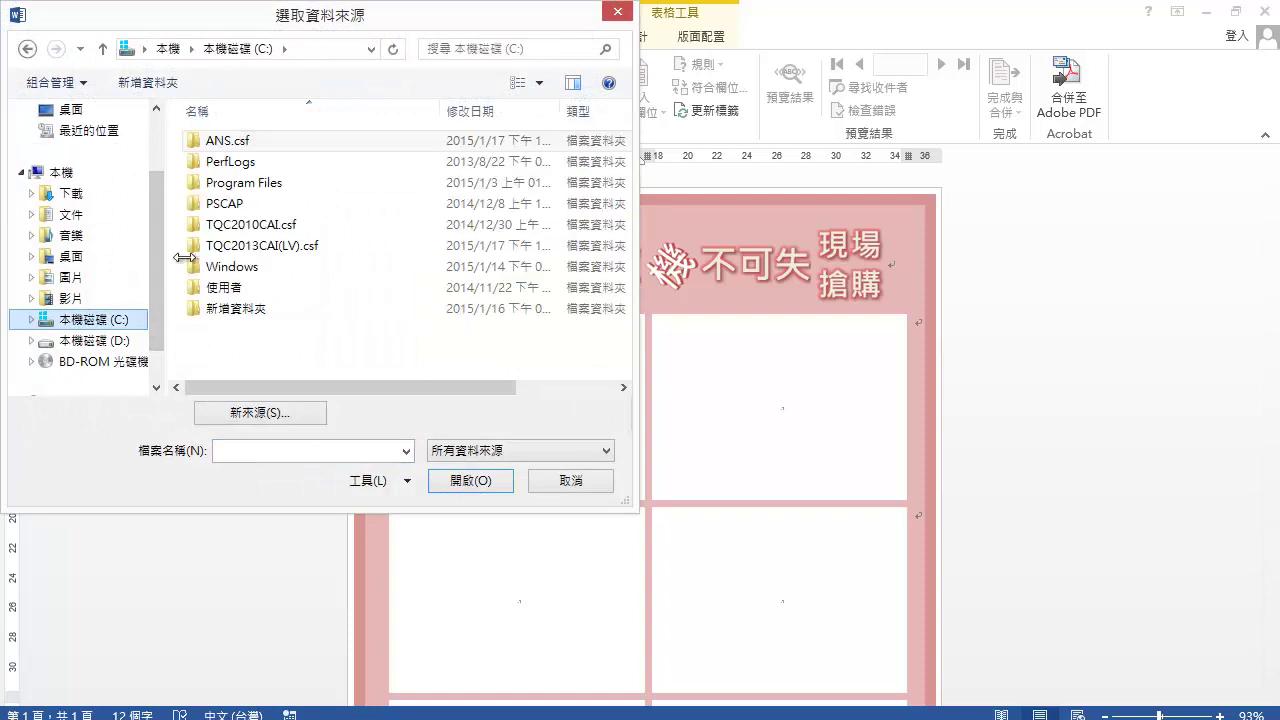
double_click(291, 140)
left_click(258, 141)
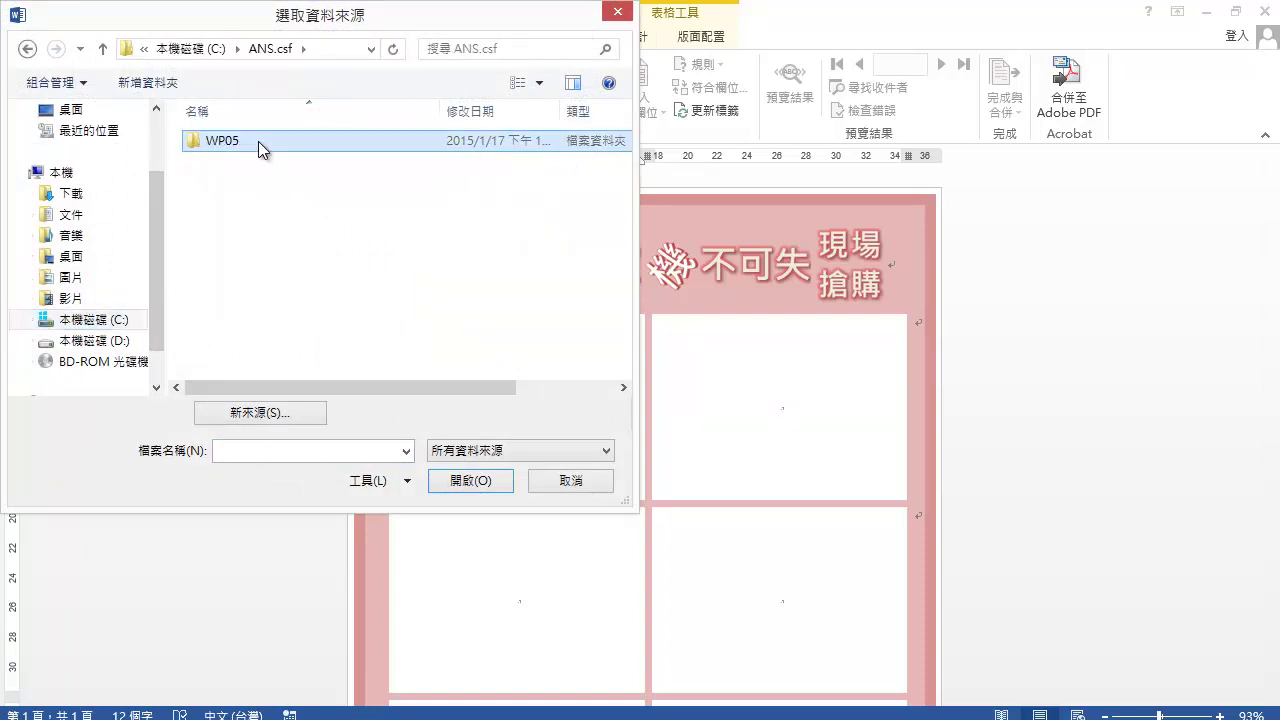
double_click(258, 141)
left_click(230, 166)
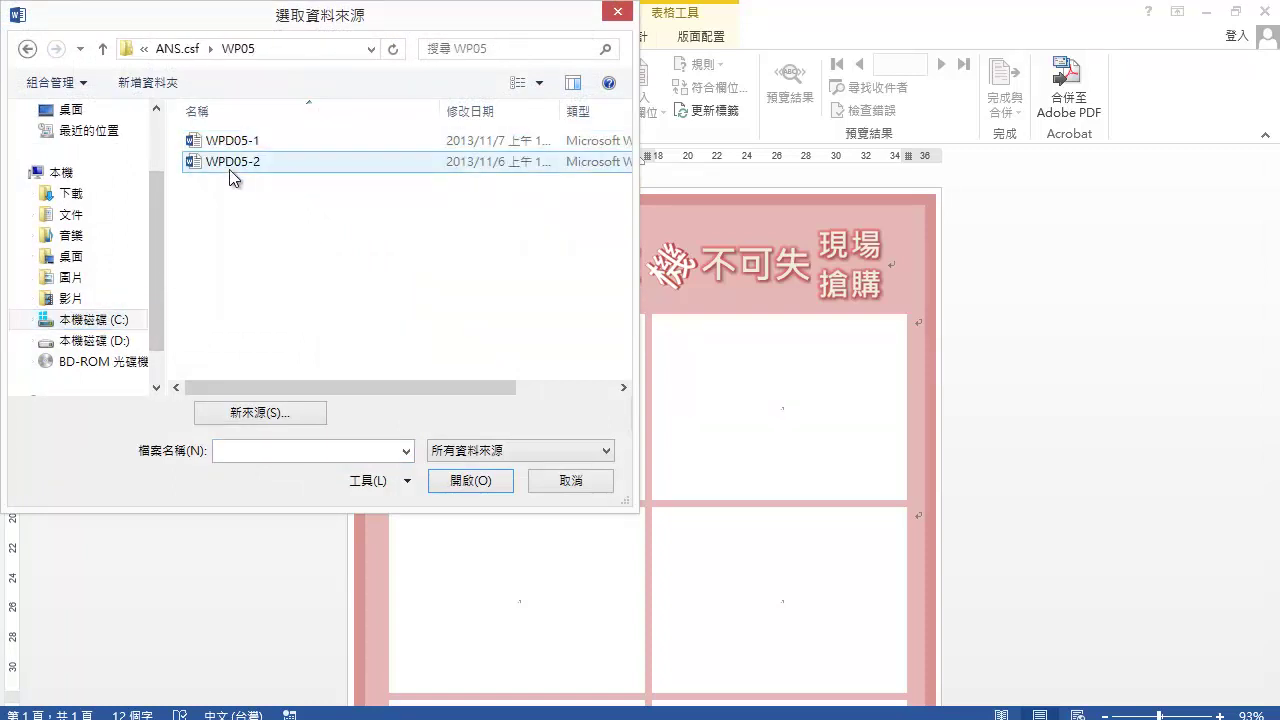
left_click(280, 161)
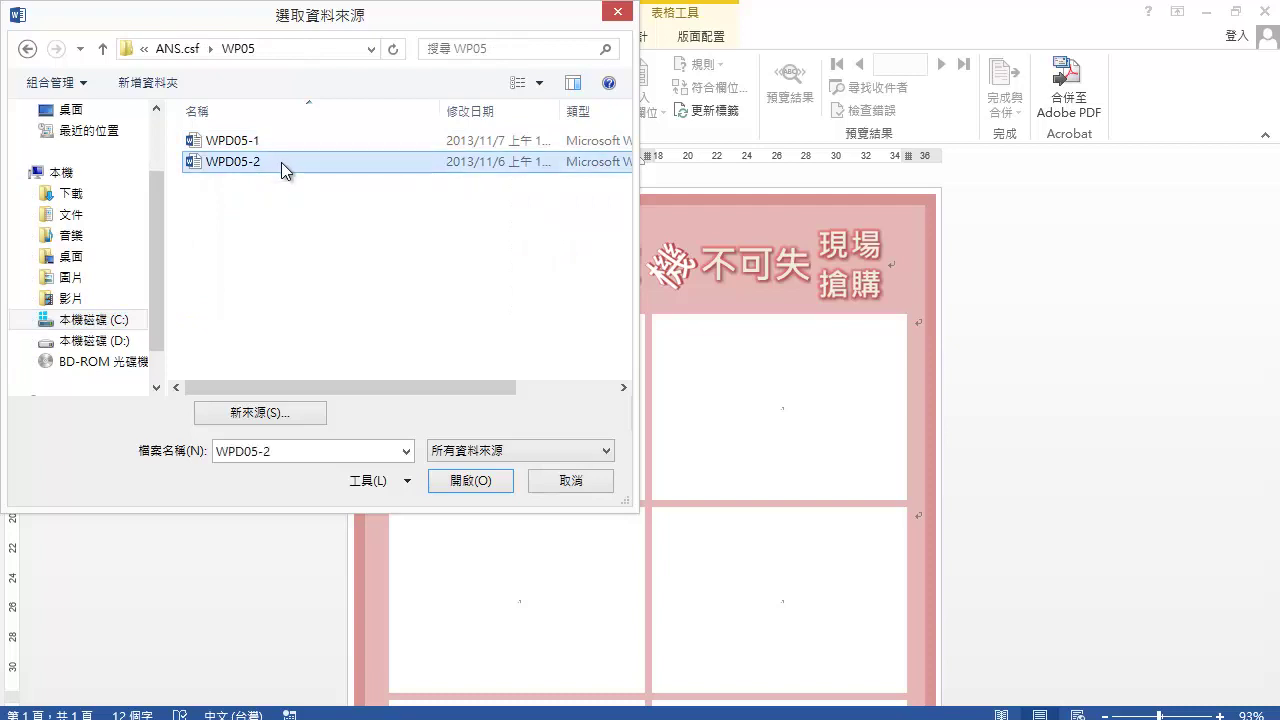
left_click(469, 480)
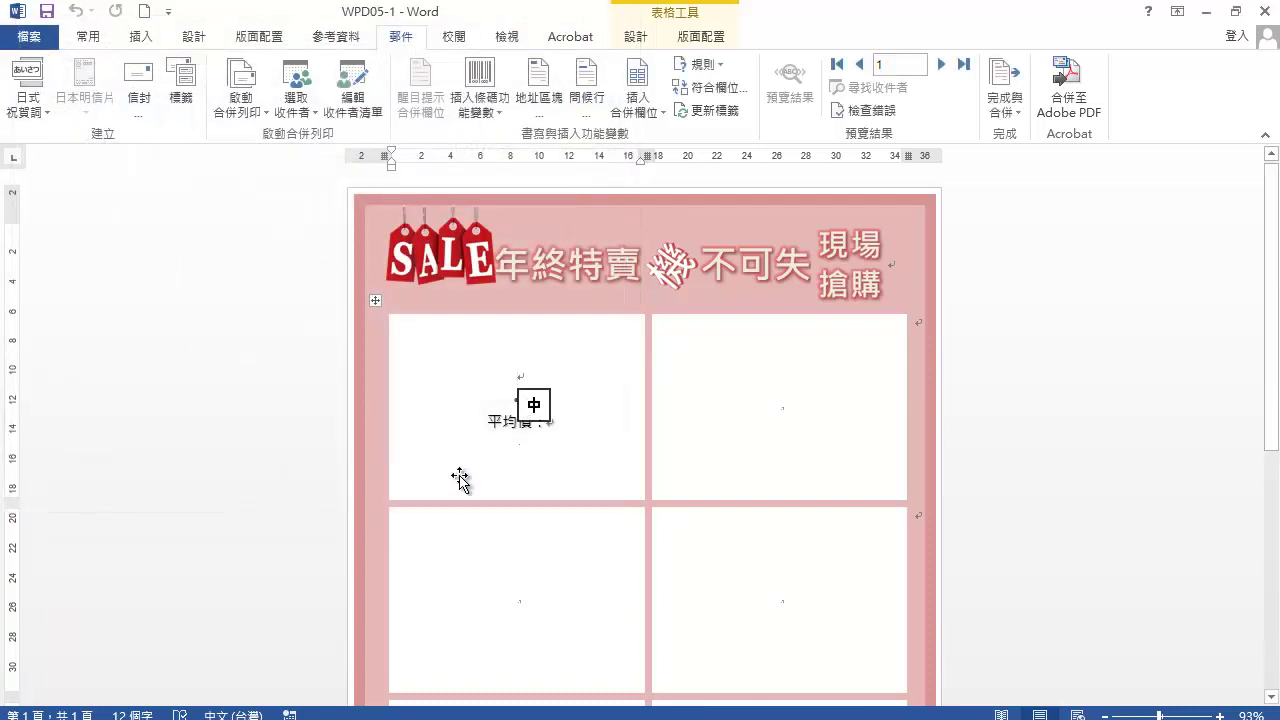
Insert the «品牌» and «手機» merge fields on the first card's top two lines
left_click(649, 108)
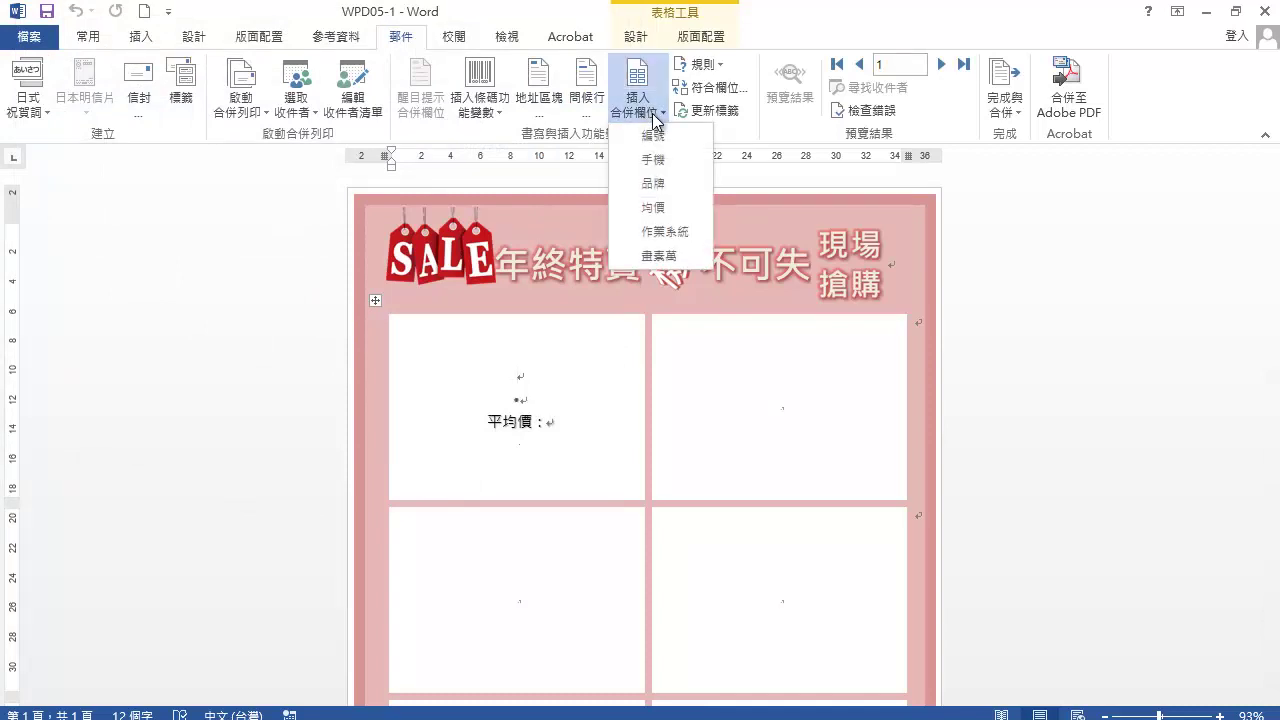
left_click(671, 184)
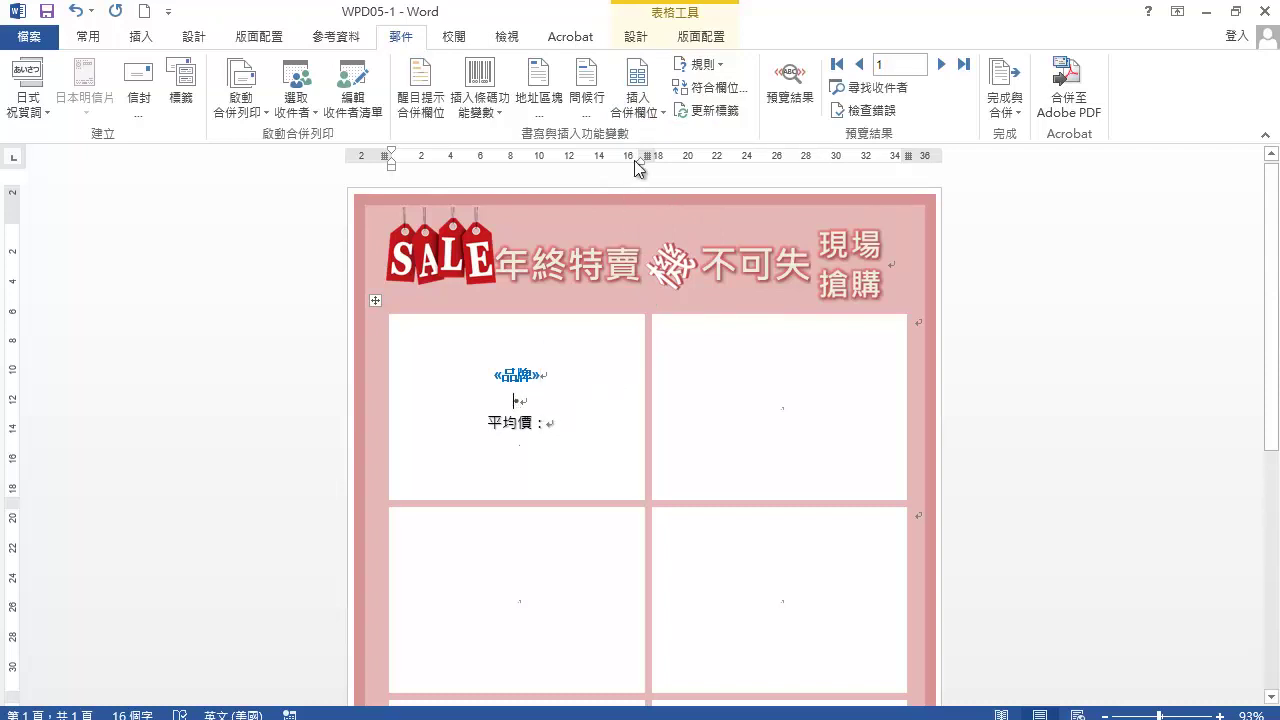
left_click(651, 116)
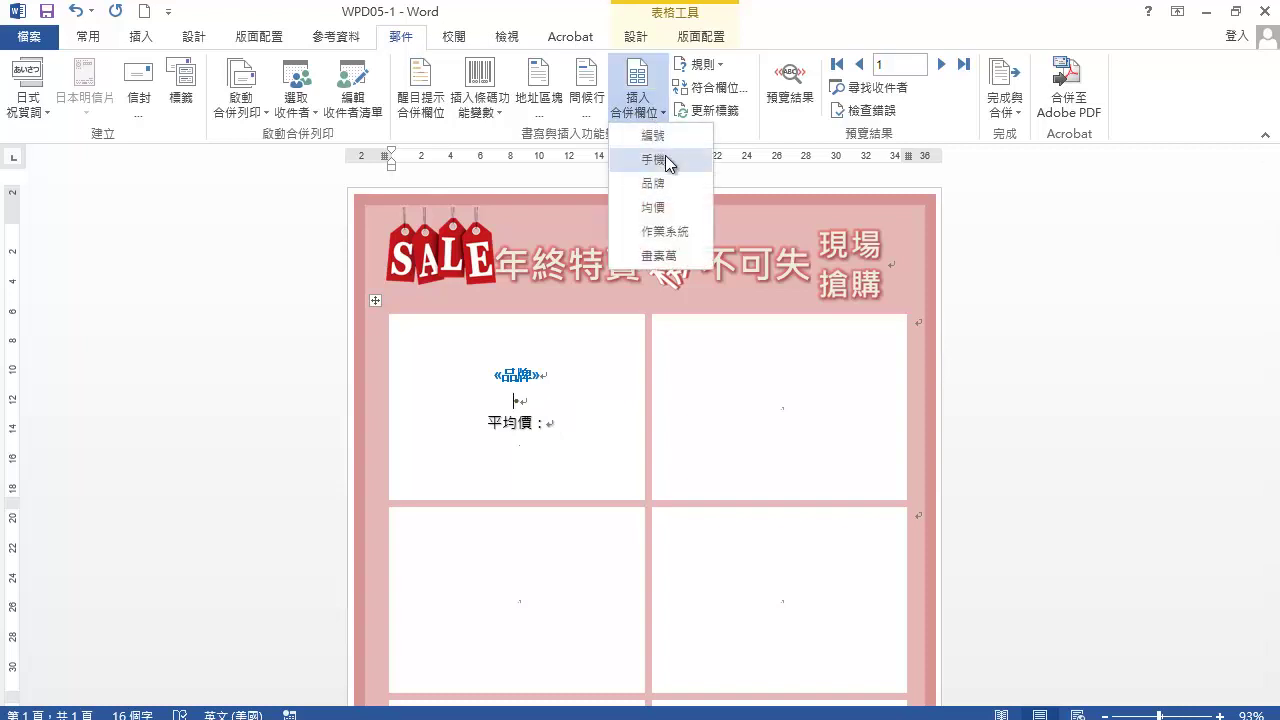
left_click(663, 158)
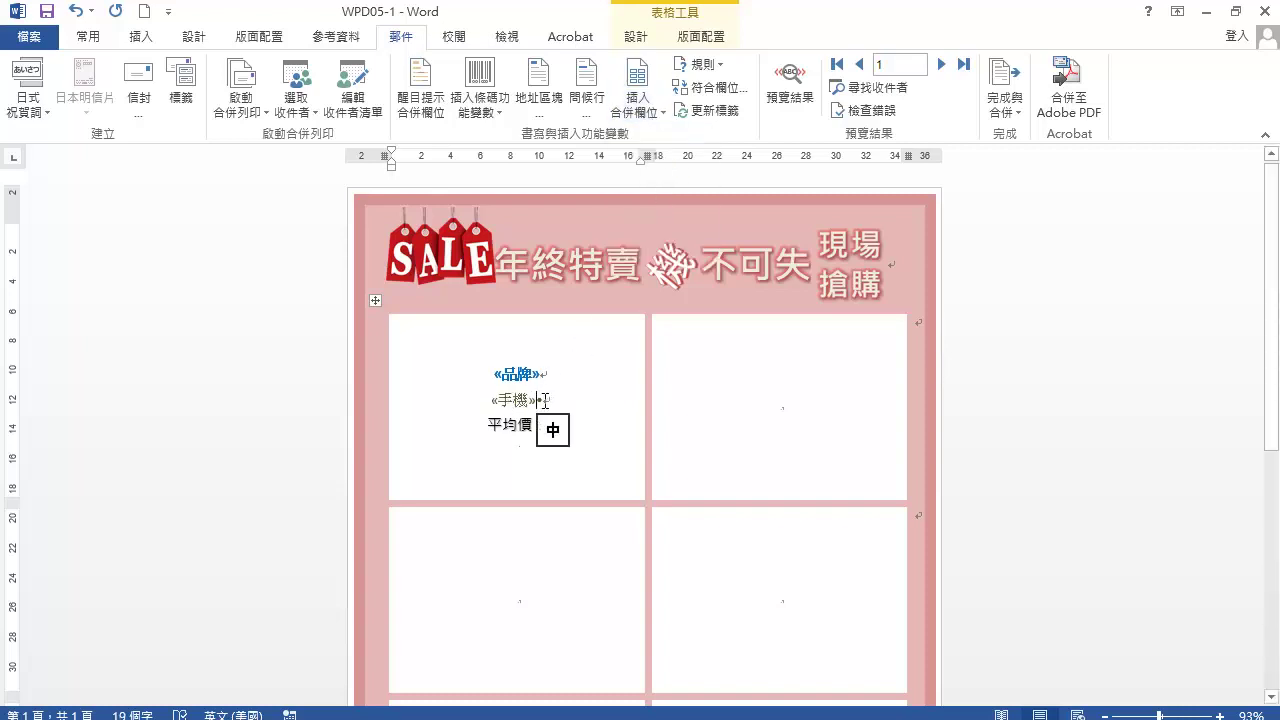
Insert a QR code barcode field for 編號 at 80% scale after «手機»
left_click(493, 106)
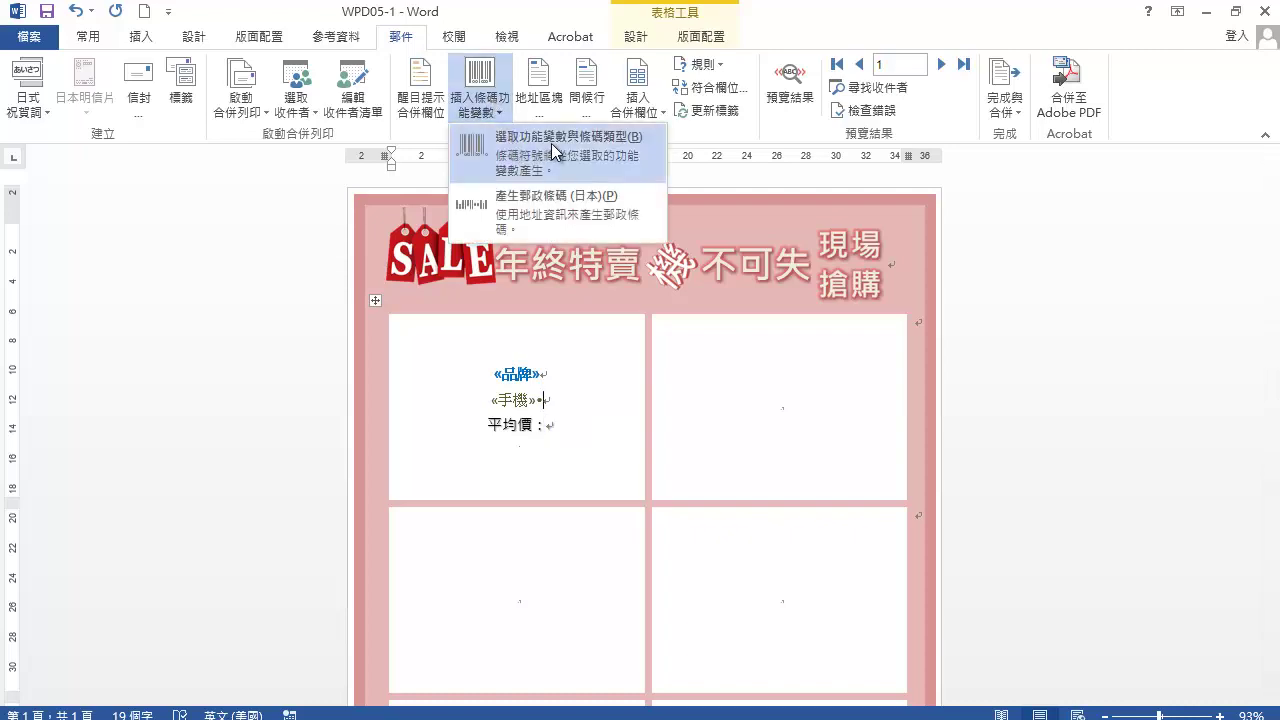
left_click(551, 143)
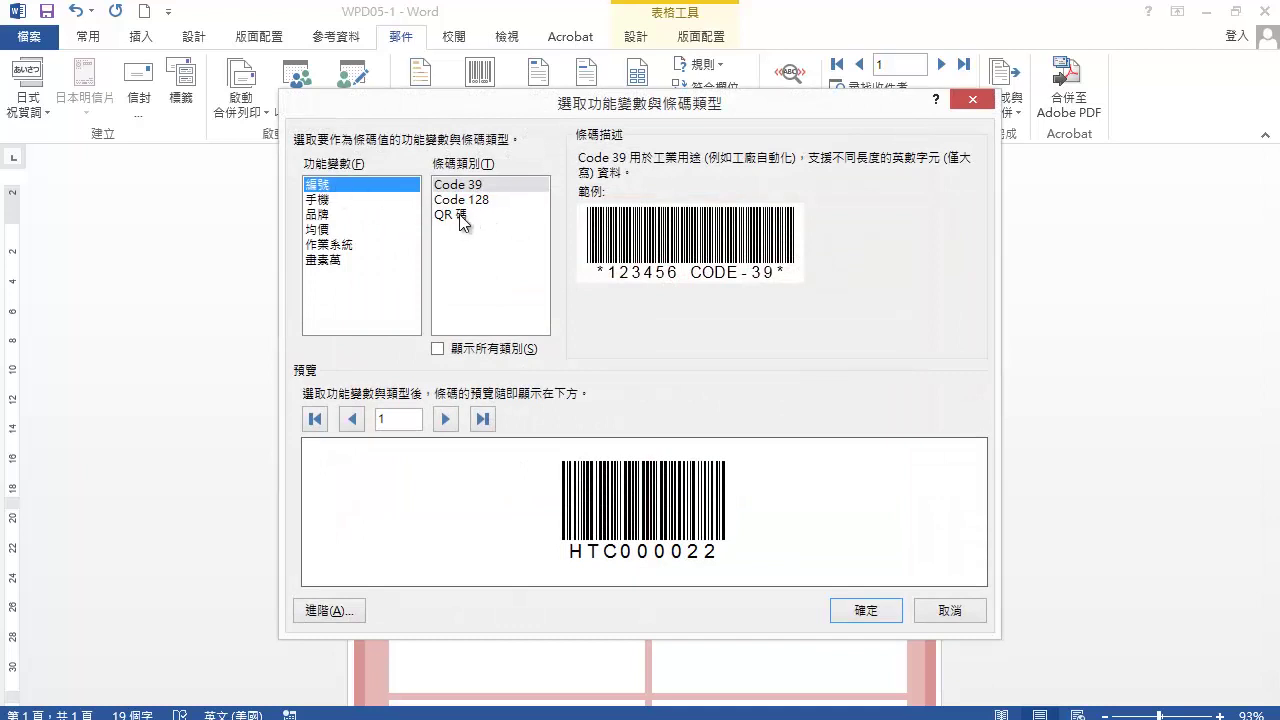
left_click(460, 214)
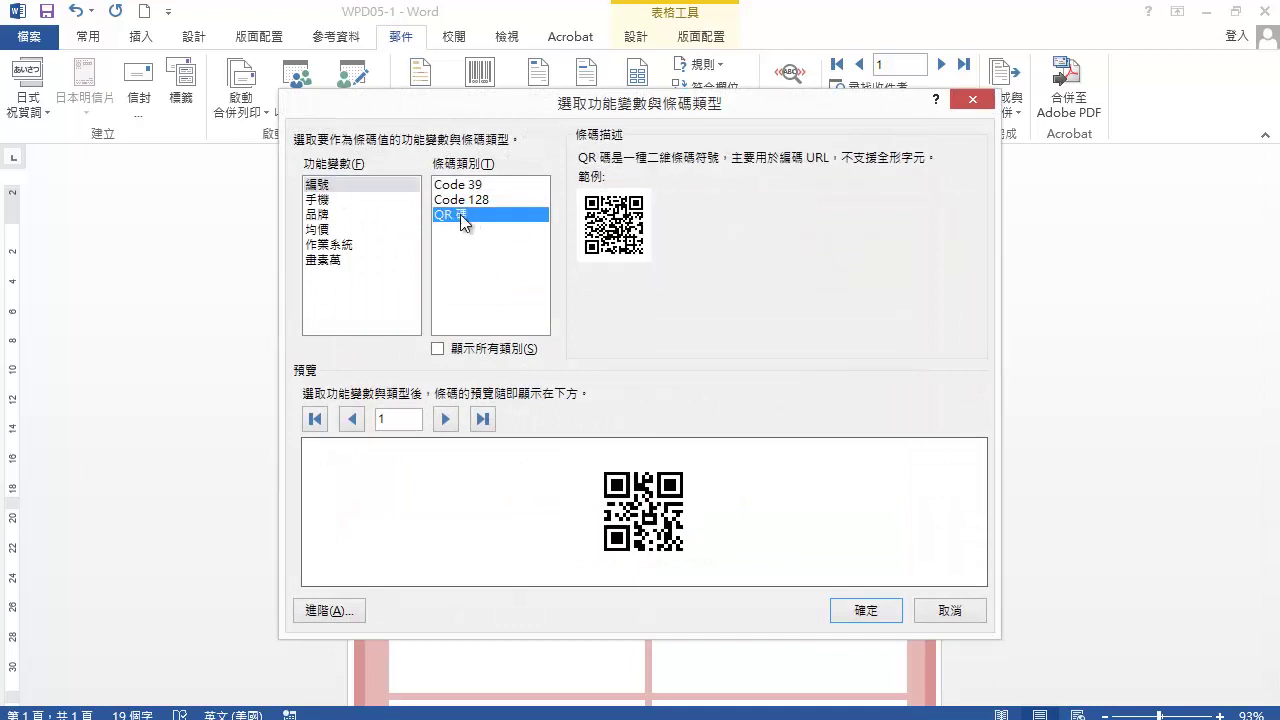
left_click(353, 605)
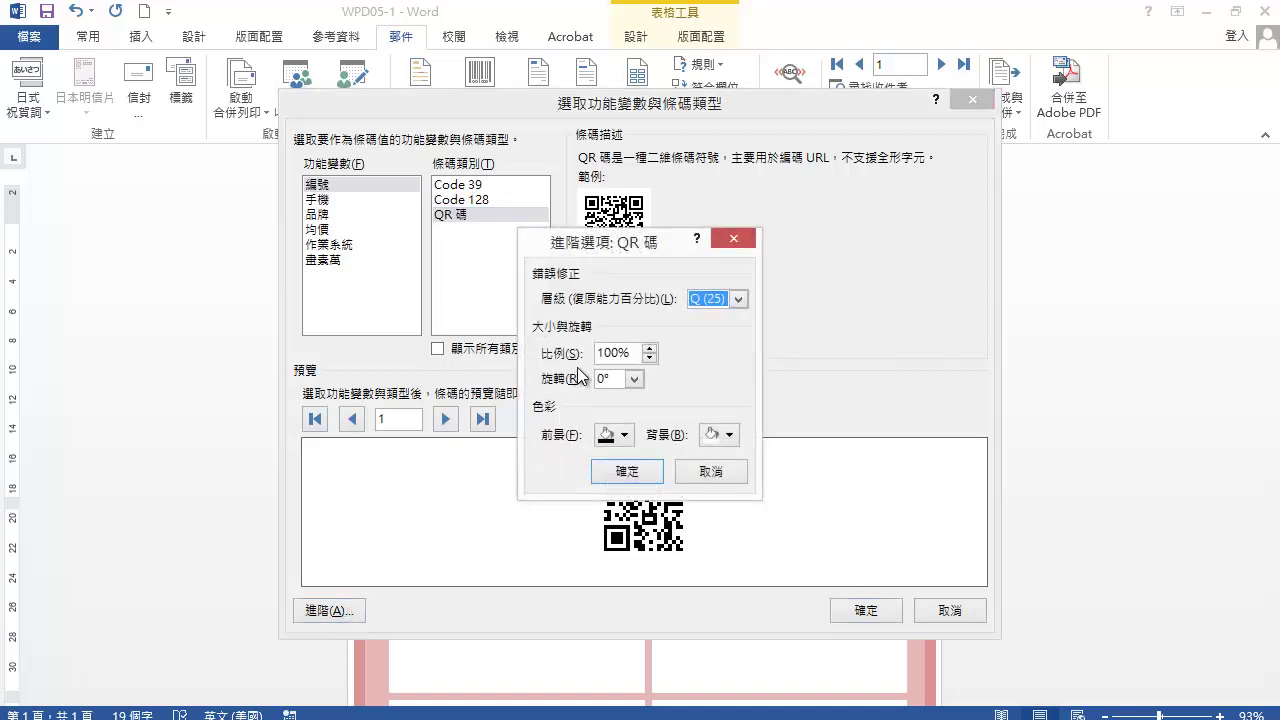
left_click_drag(632, 353, 588, 354)
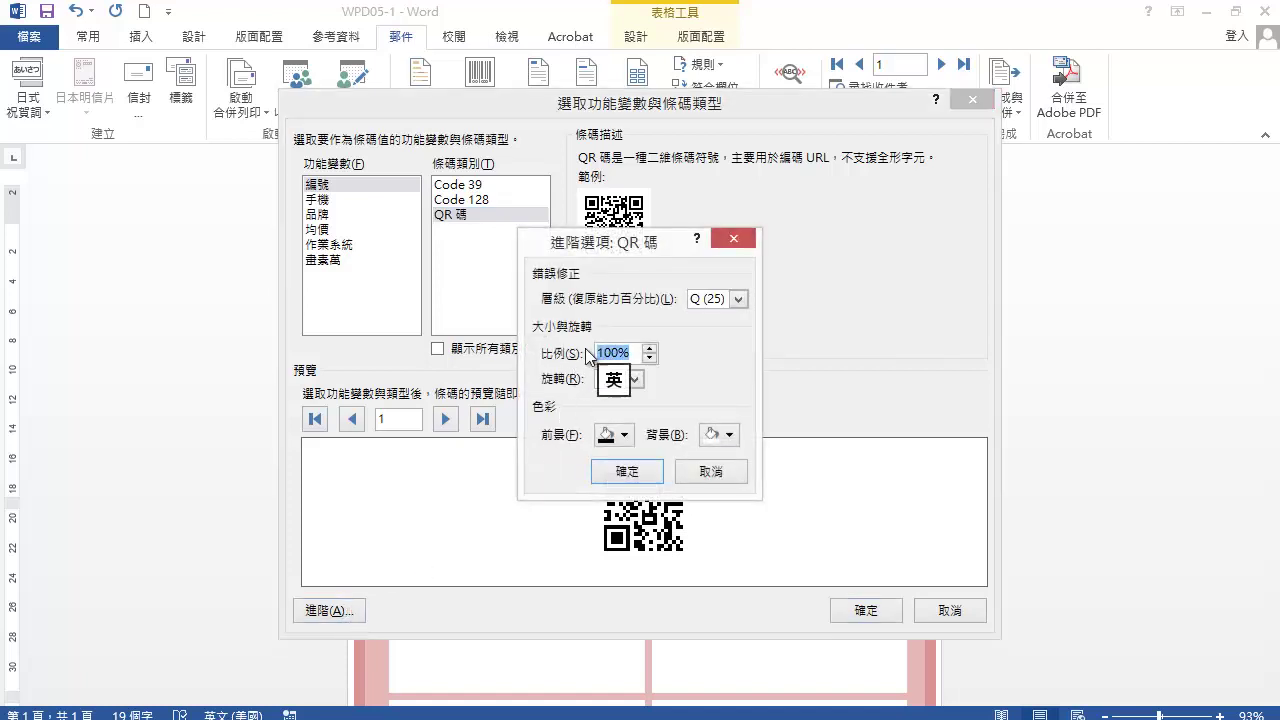
type("8")
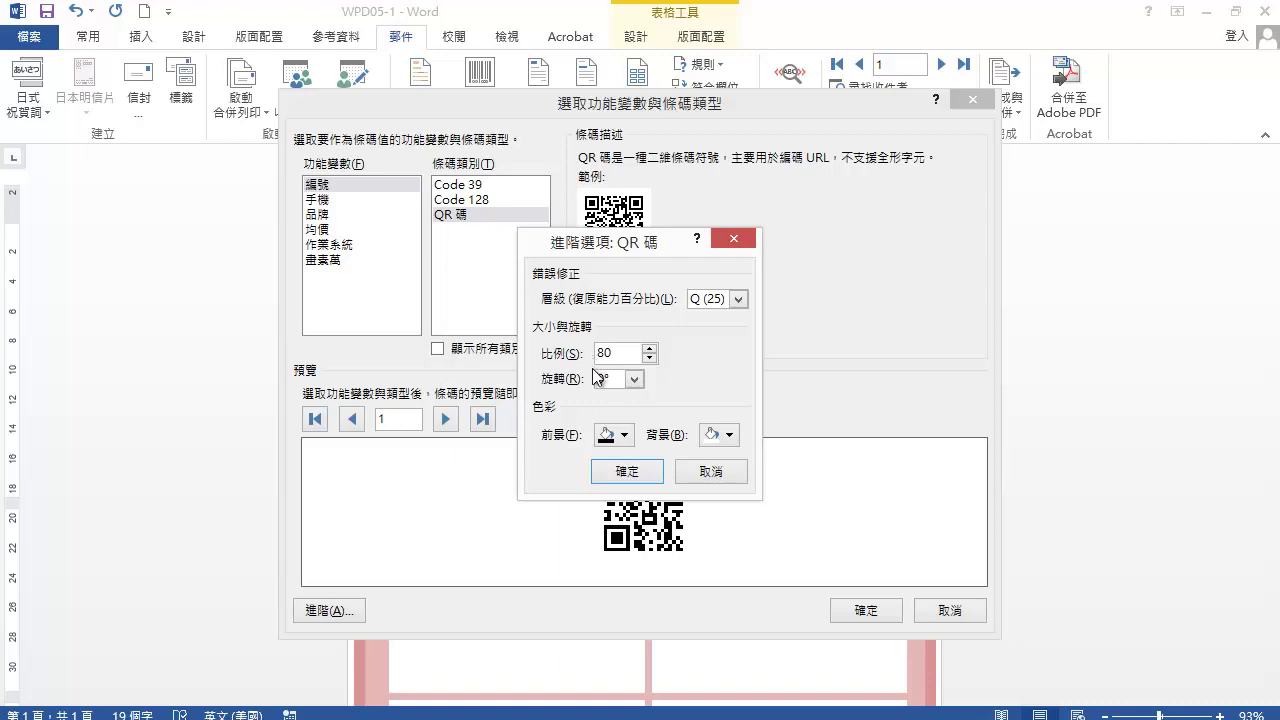
left_click(628, 473)
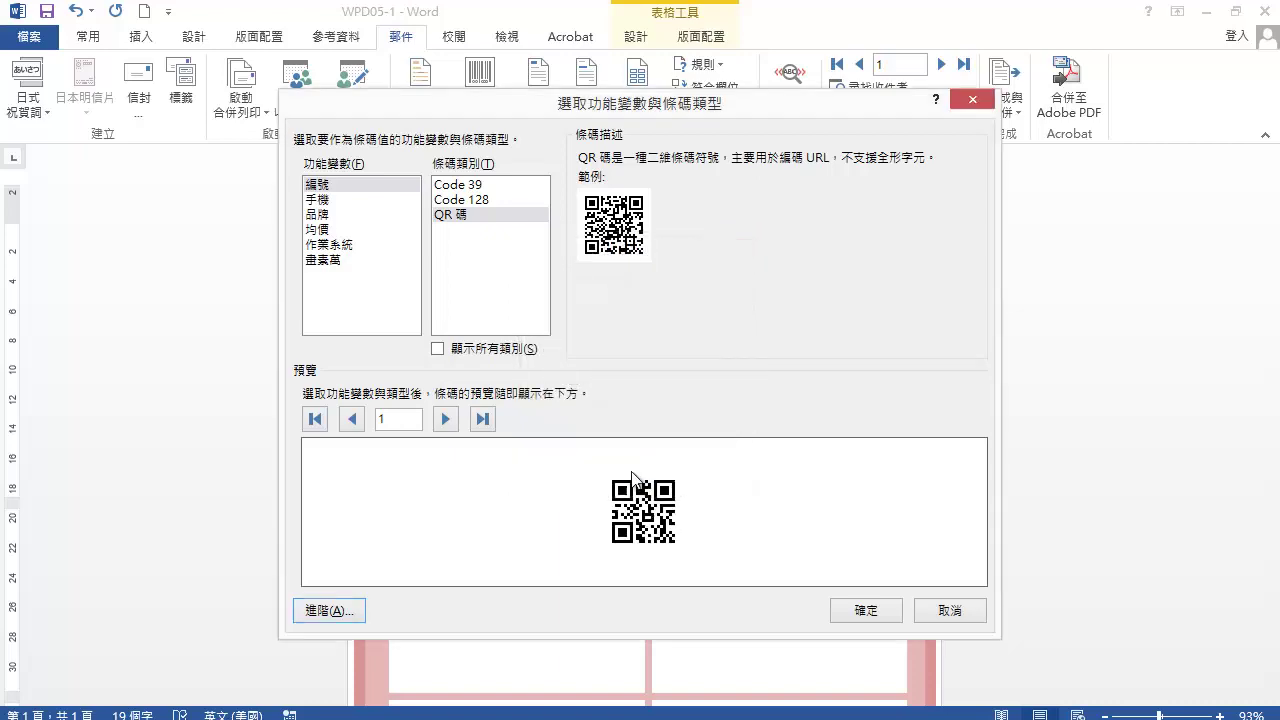
left_click(866, 610)
type("平均價 :")
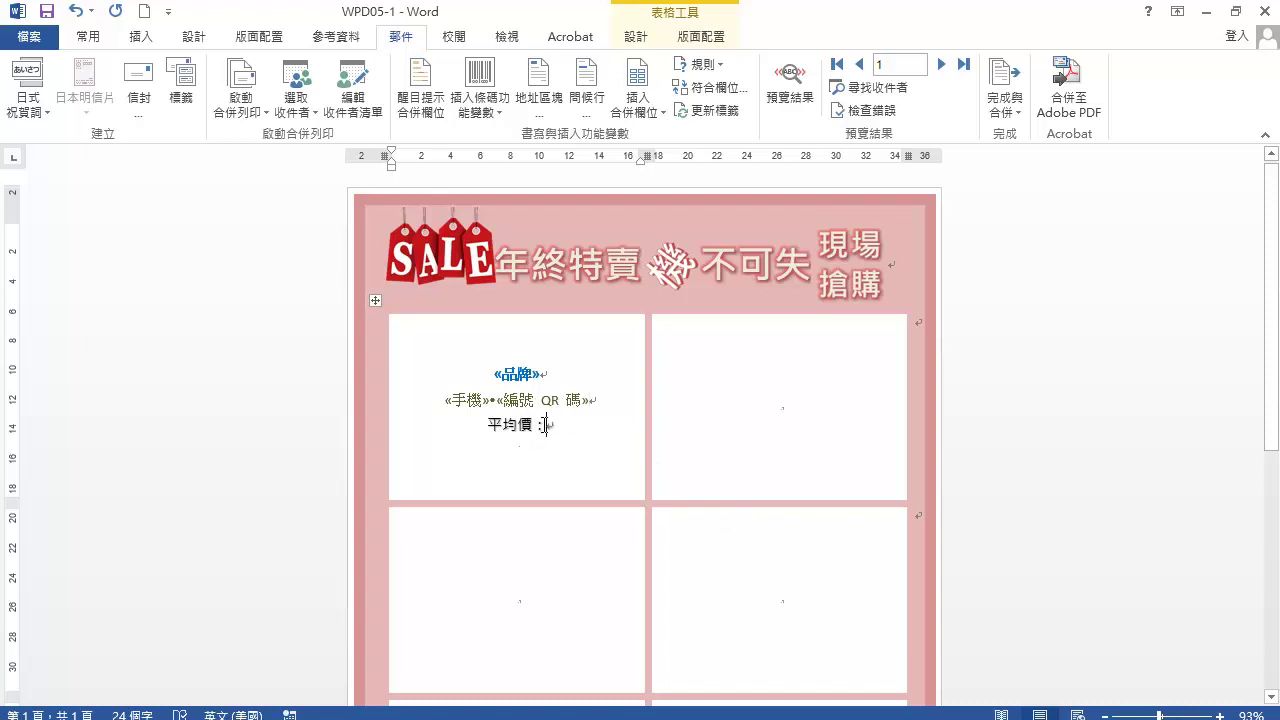
Insert the «均價» merge field after 平均價： in the first card
key("alt+shift")
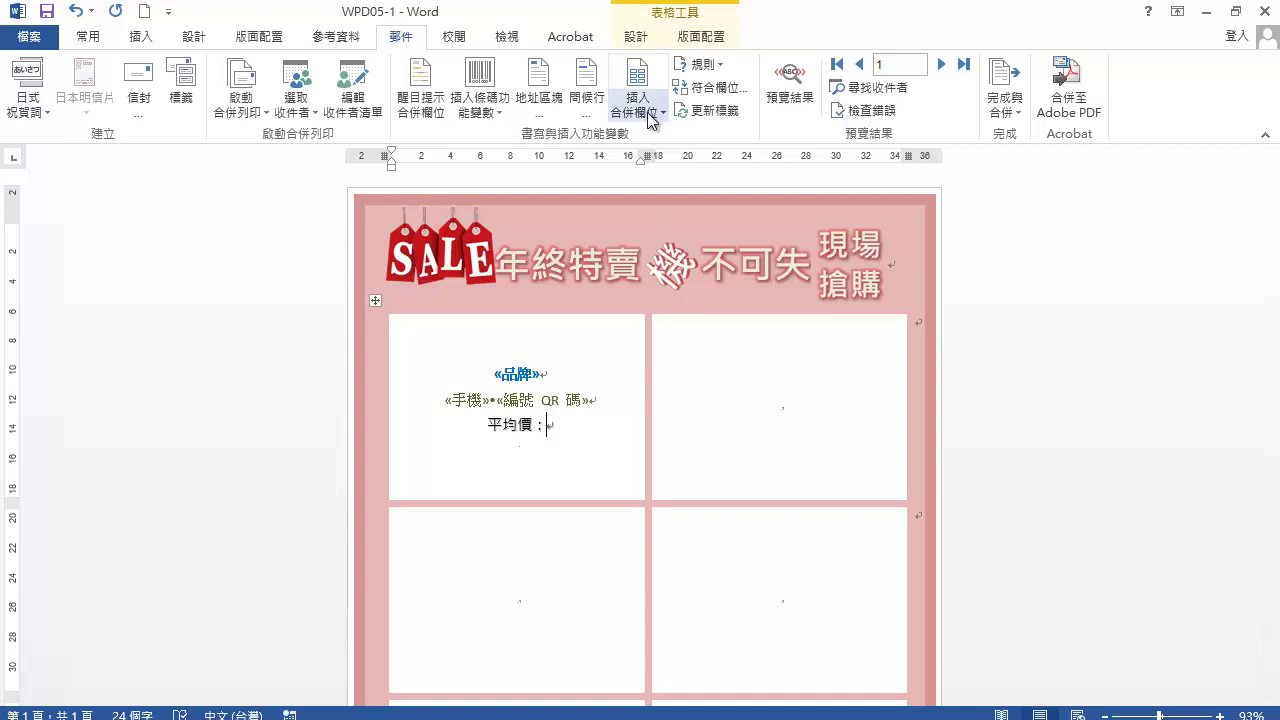
left_click(652, 114)
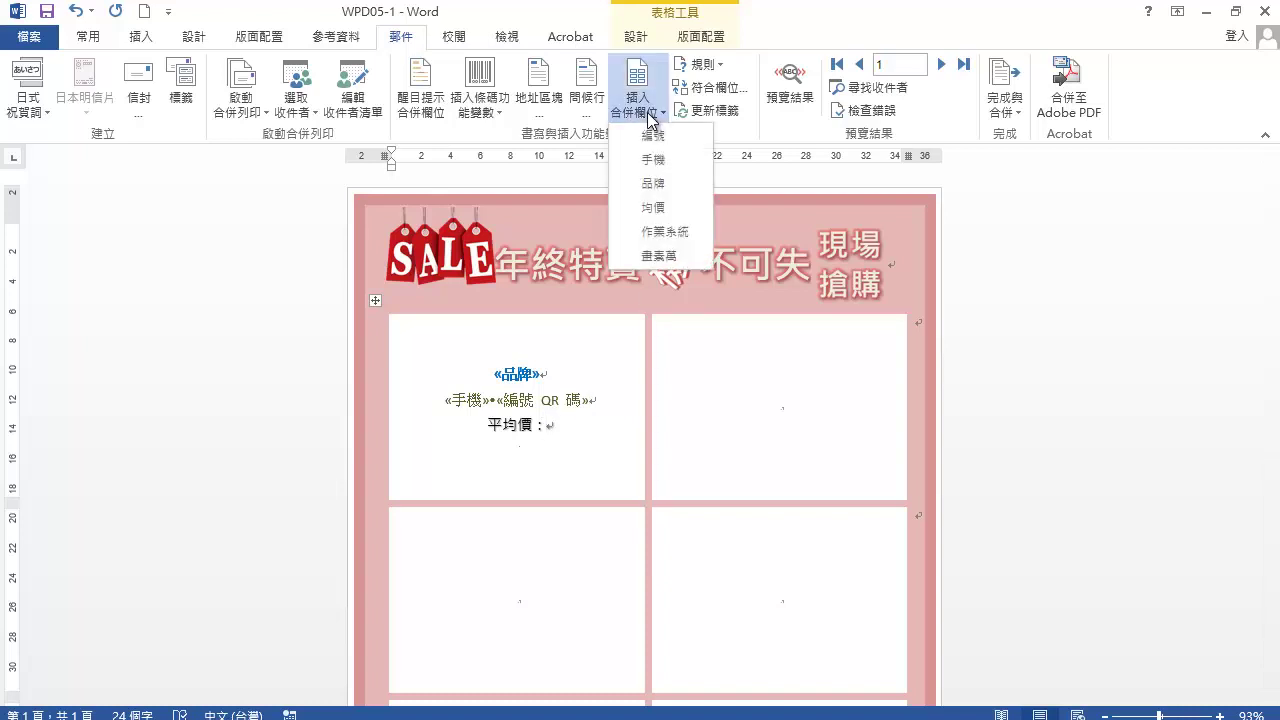
left_click(665, 208)
Select the «均價» field and bring up the Home tab font list
left_click(532, 421)
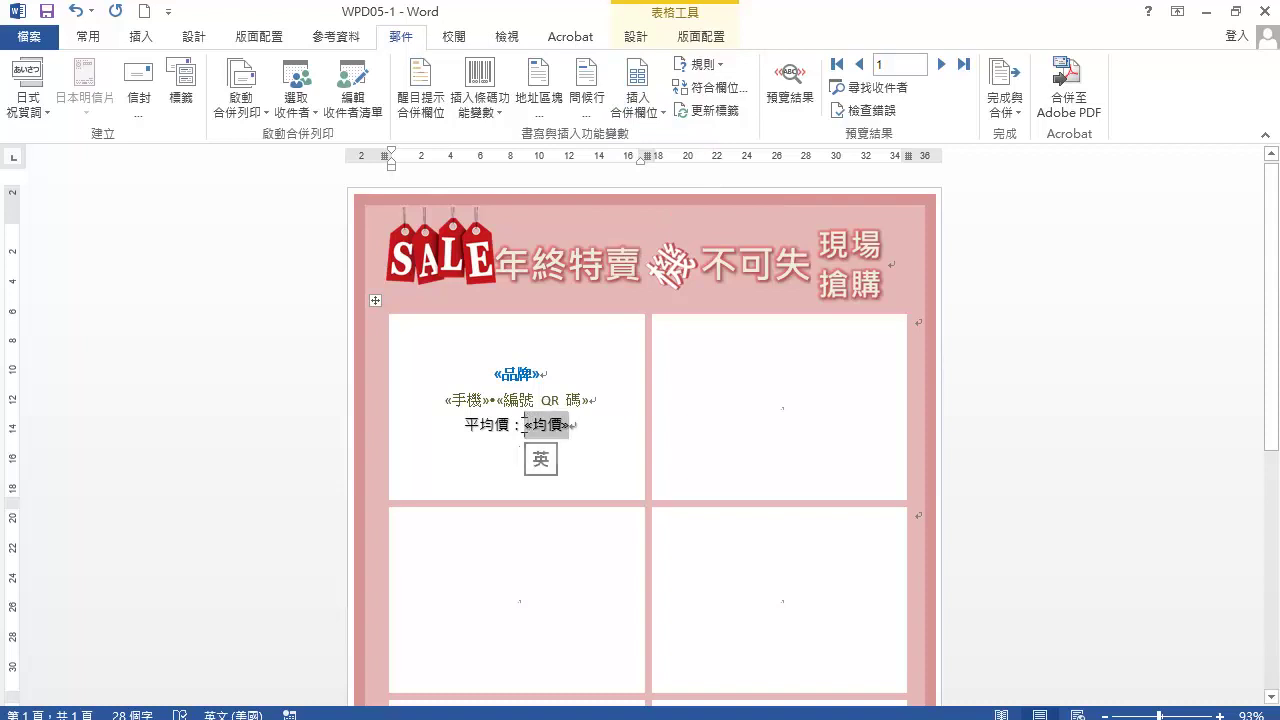
left_click_drag(566, 419, 569, 420)
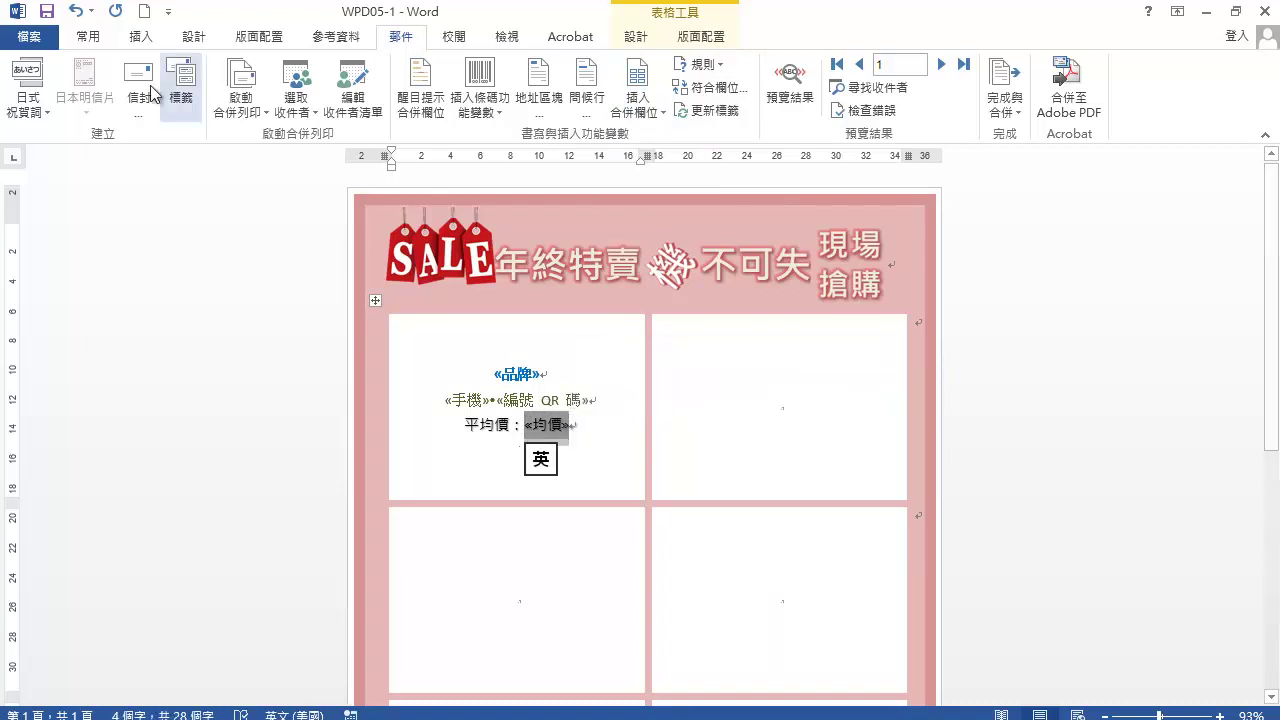
left_click(88, 36)
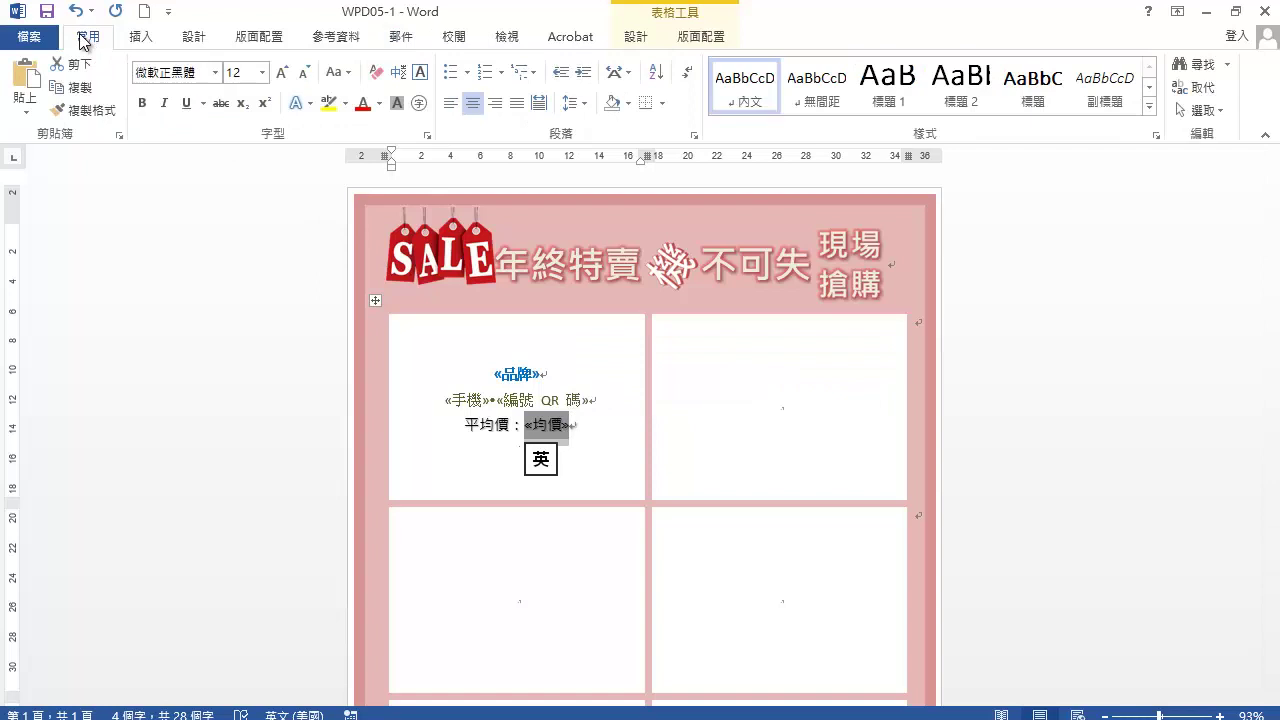
left_click(216, 73)
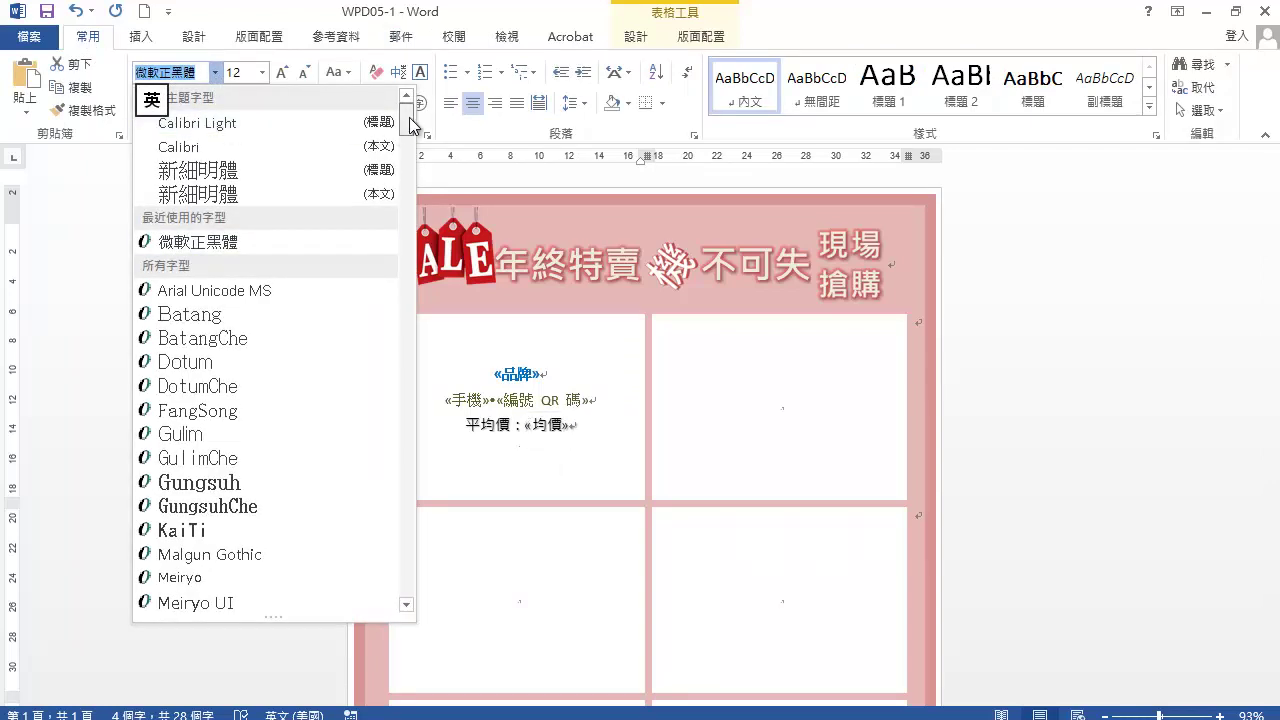
Format the «均價» field as Arial, 14 pt, dark red
left_click_drag(407, 117, 409, 196)
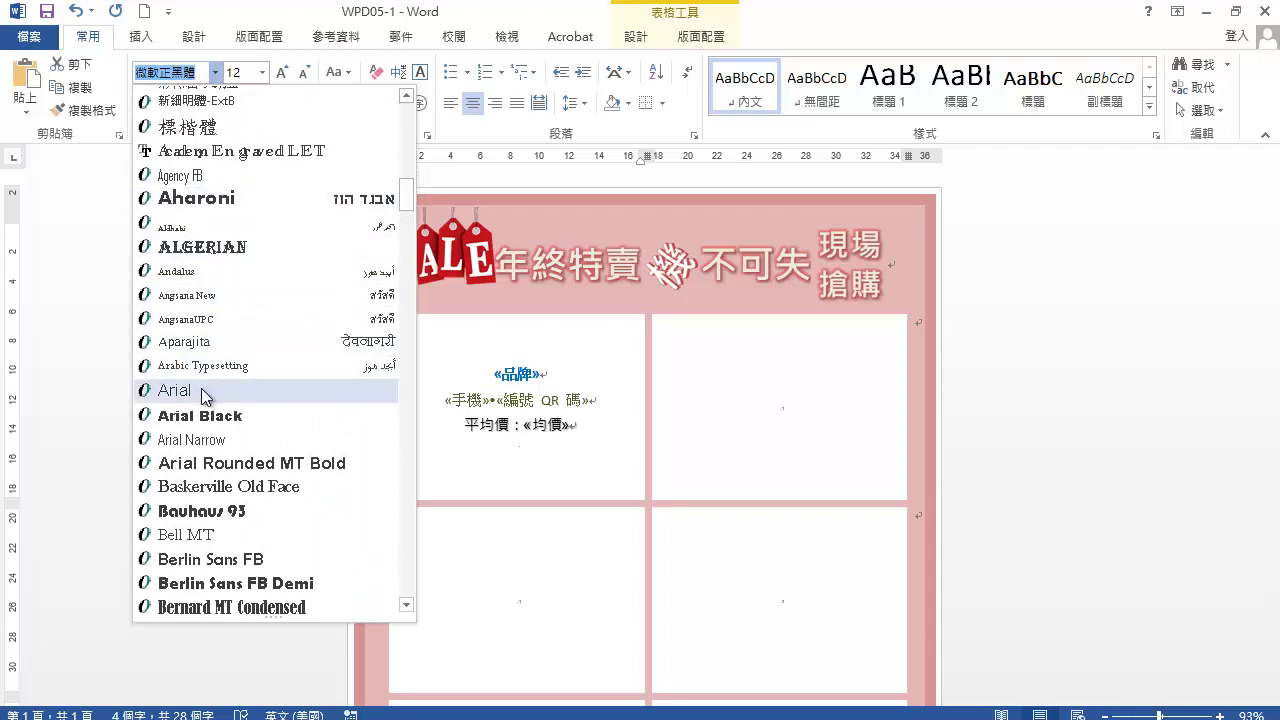
left_click(205, 391)
left_click(261, 72)
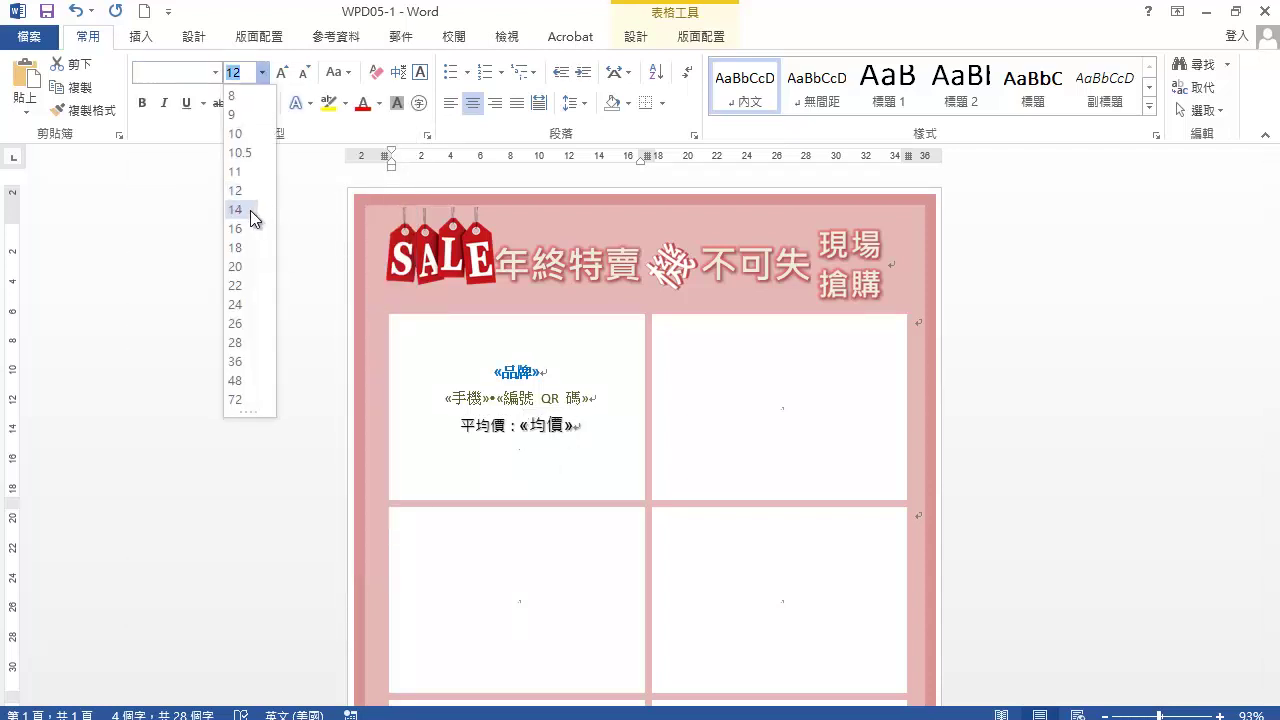
left_click(252, 218)
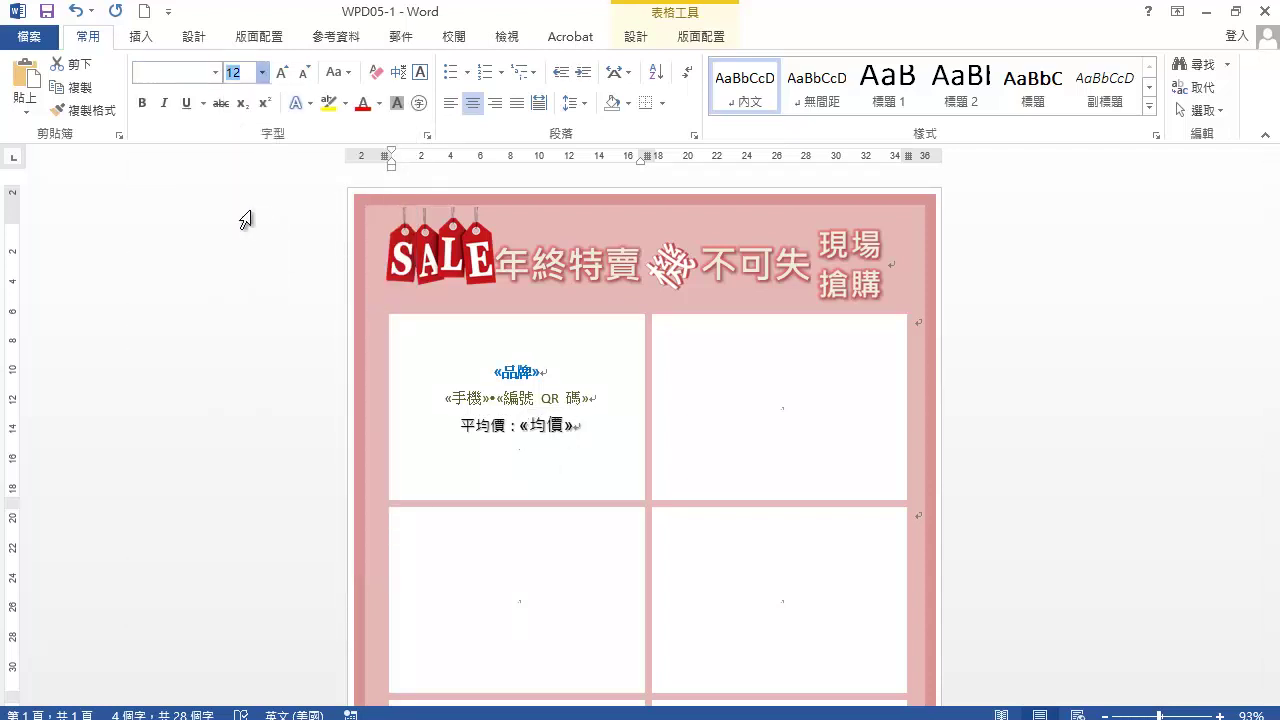
left_click(382, 104)
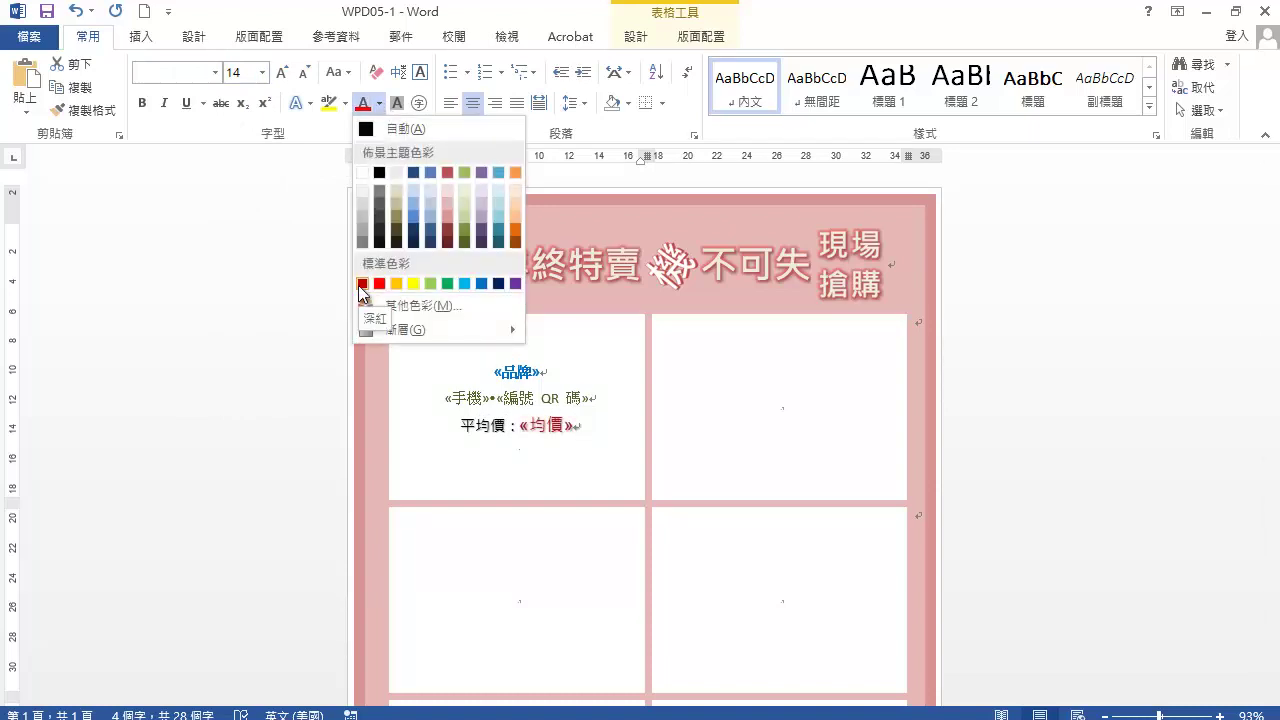
left_click(361, 284)
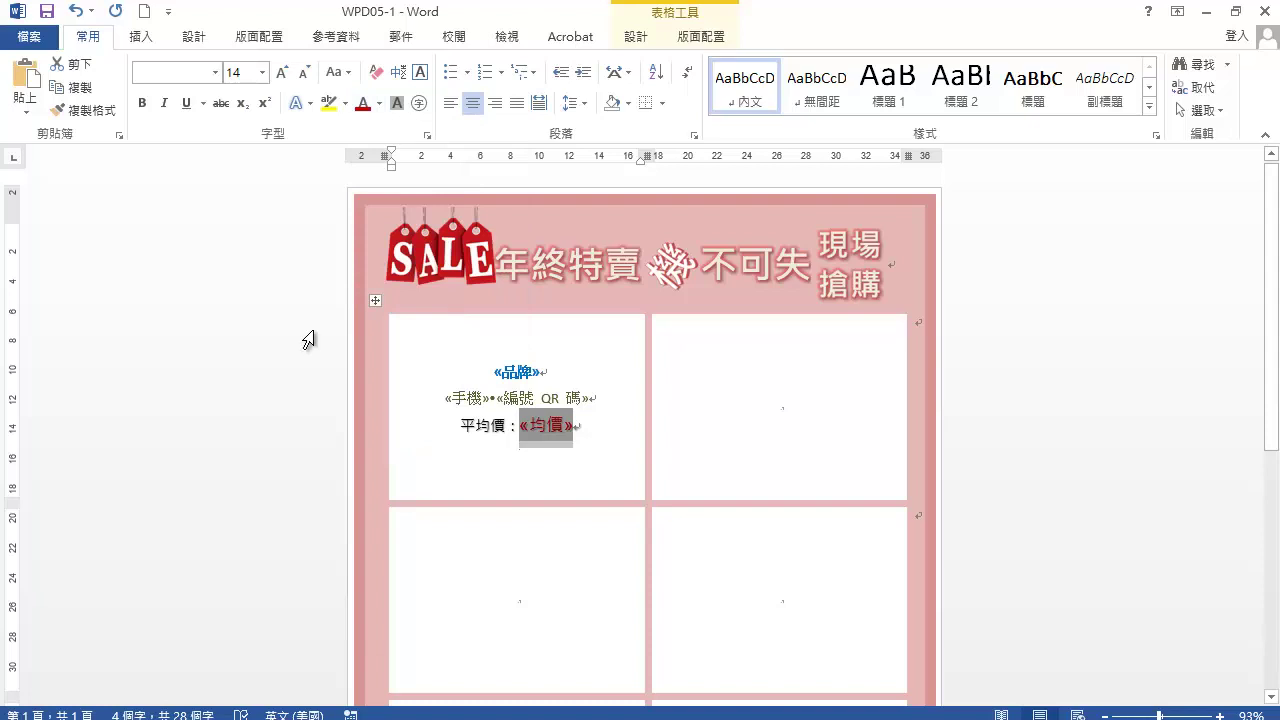
In Edit Recipient List, uncheck all recipients and sort by 品牌 ascending
left_click(401, 38)
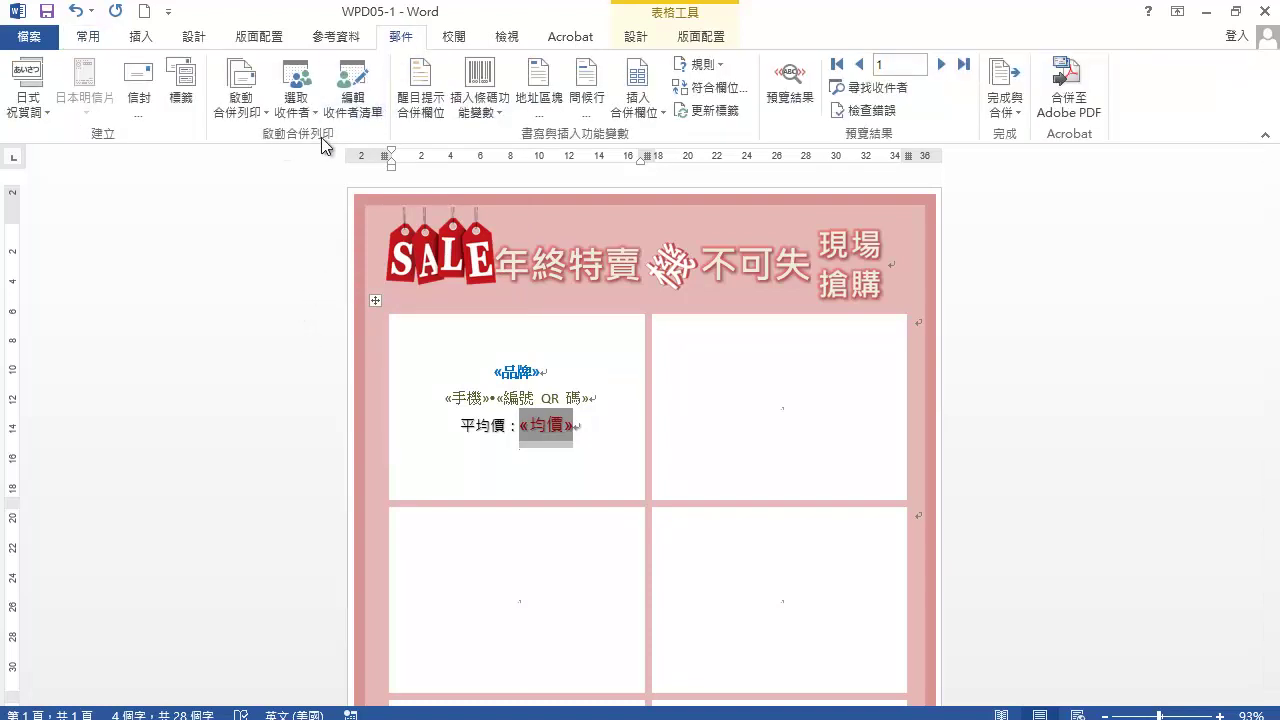
left_click(362, 88)
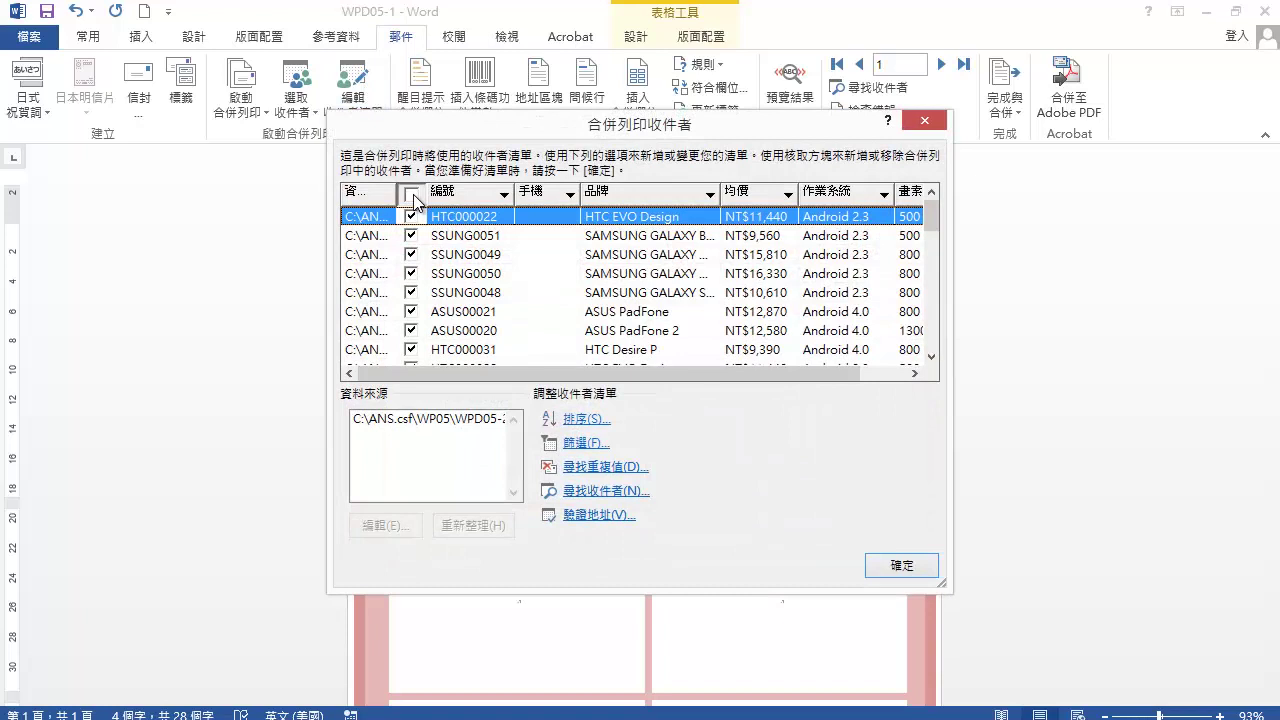
left_click(411, 195)
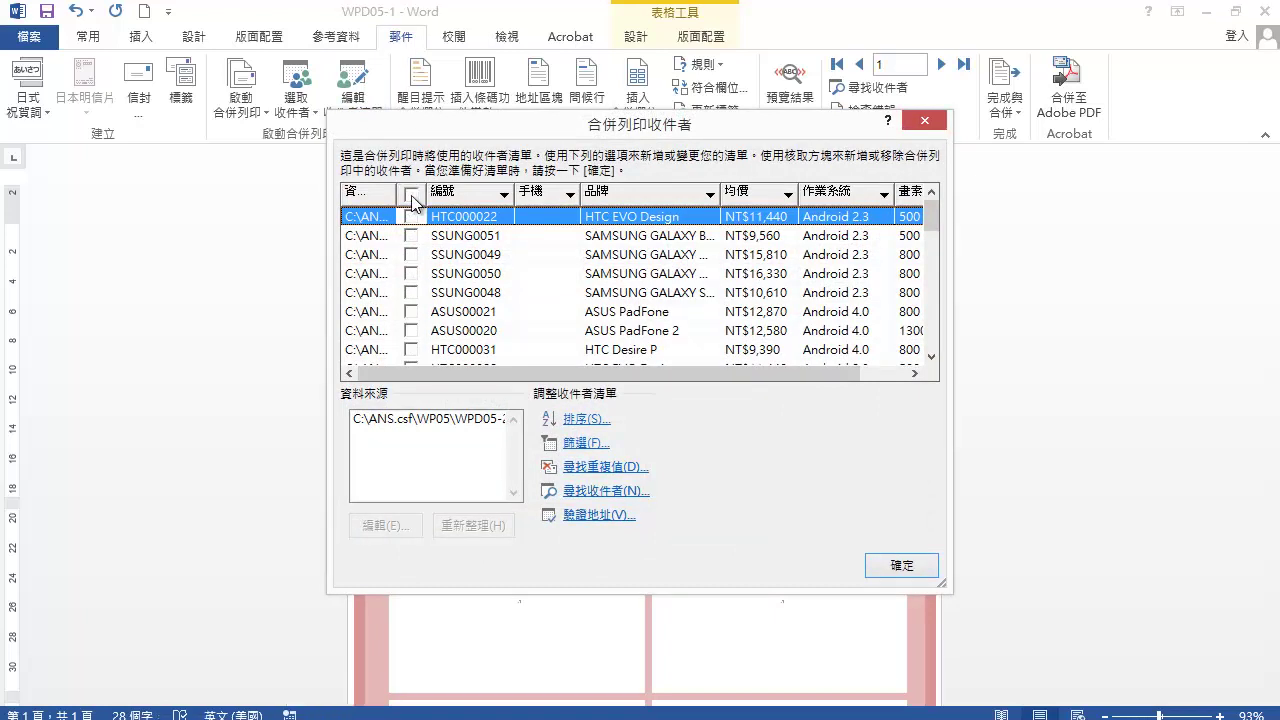
left_click(710, 195)
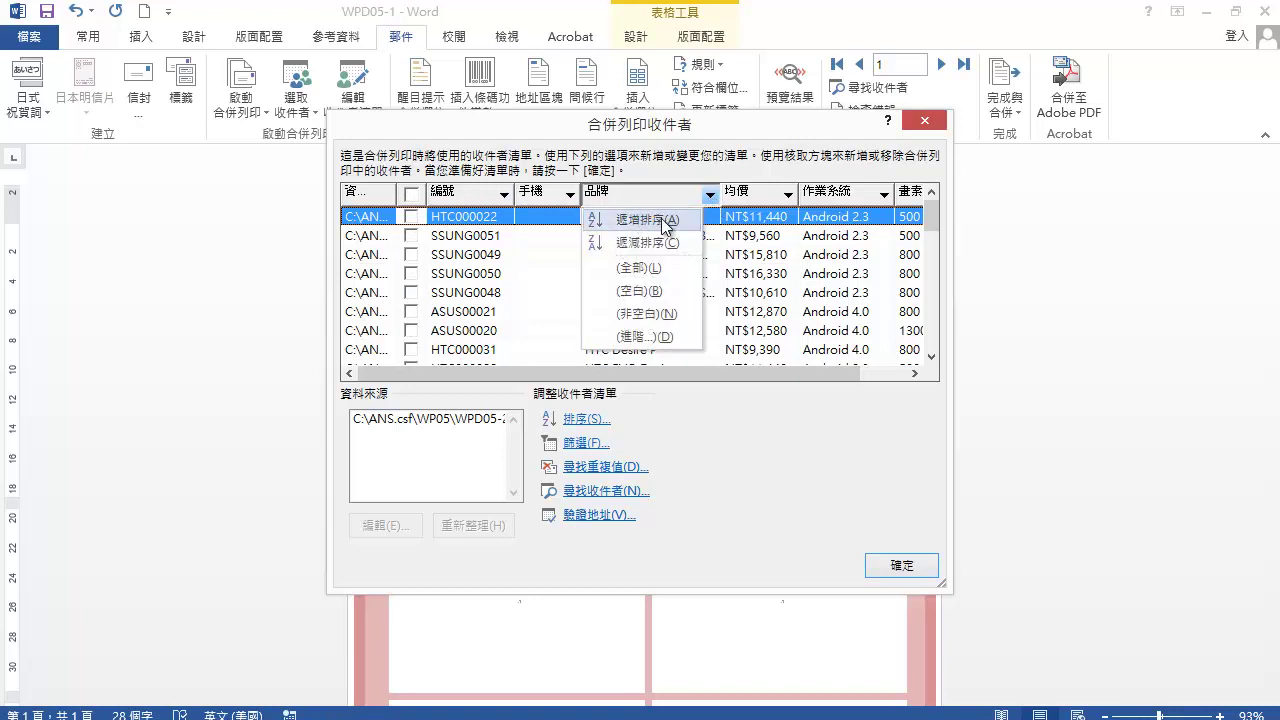
left_click(663, 218)
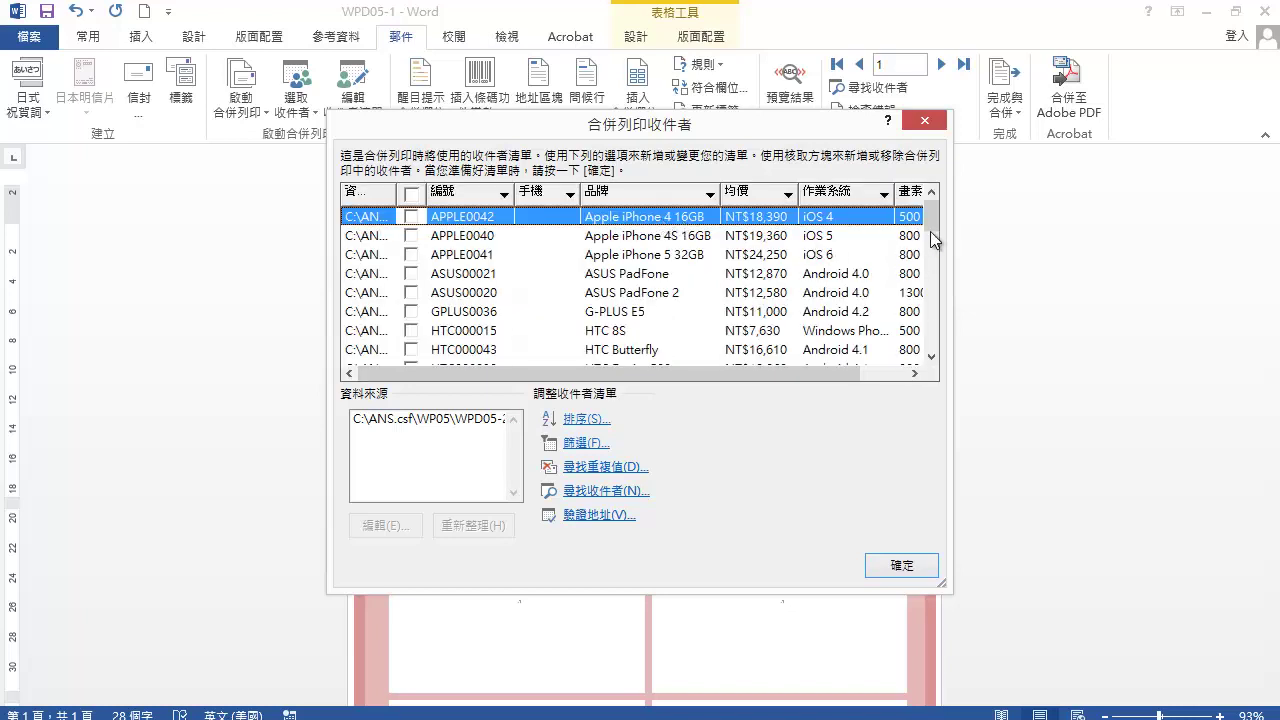
left_click_drag(930, 231, 934, 241)
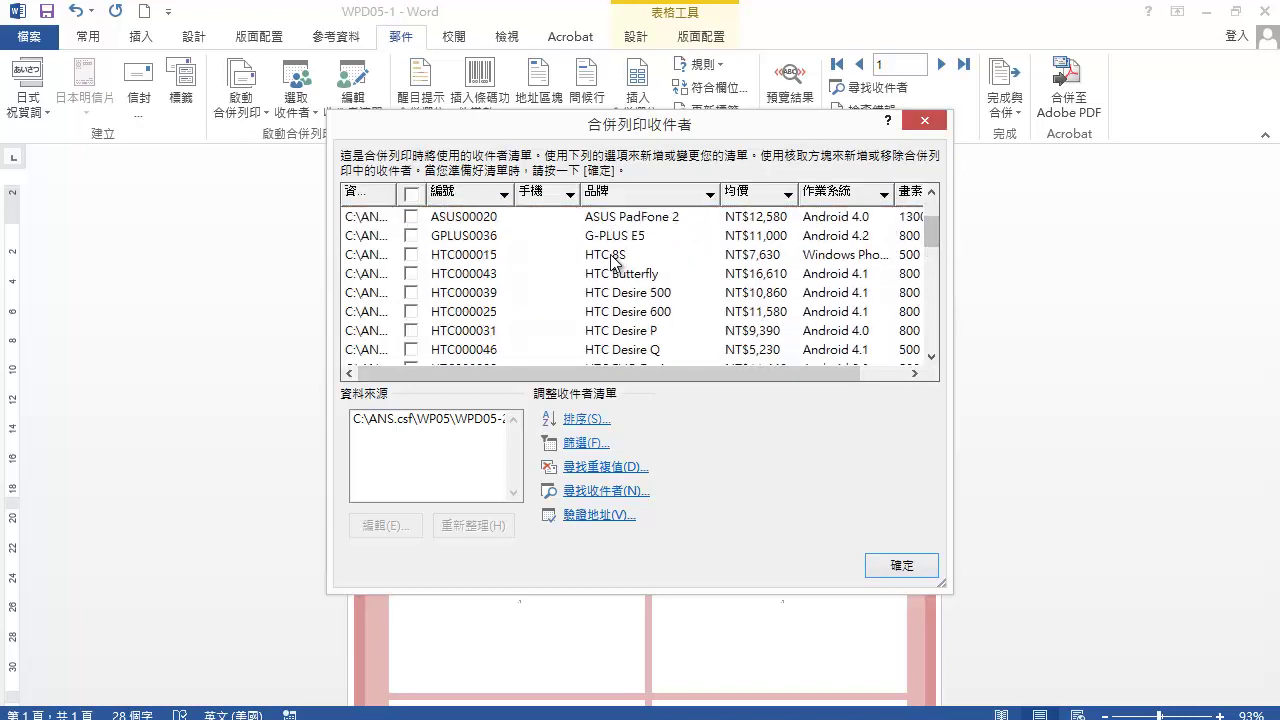
Check the nine HTC phones, from HTC 8S through HTC One X+
left_click(410, 254)
left_click(411, 273)
left_click(411, 292)
left_click(411, 311)
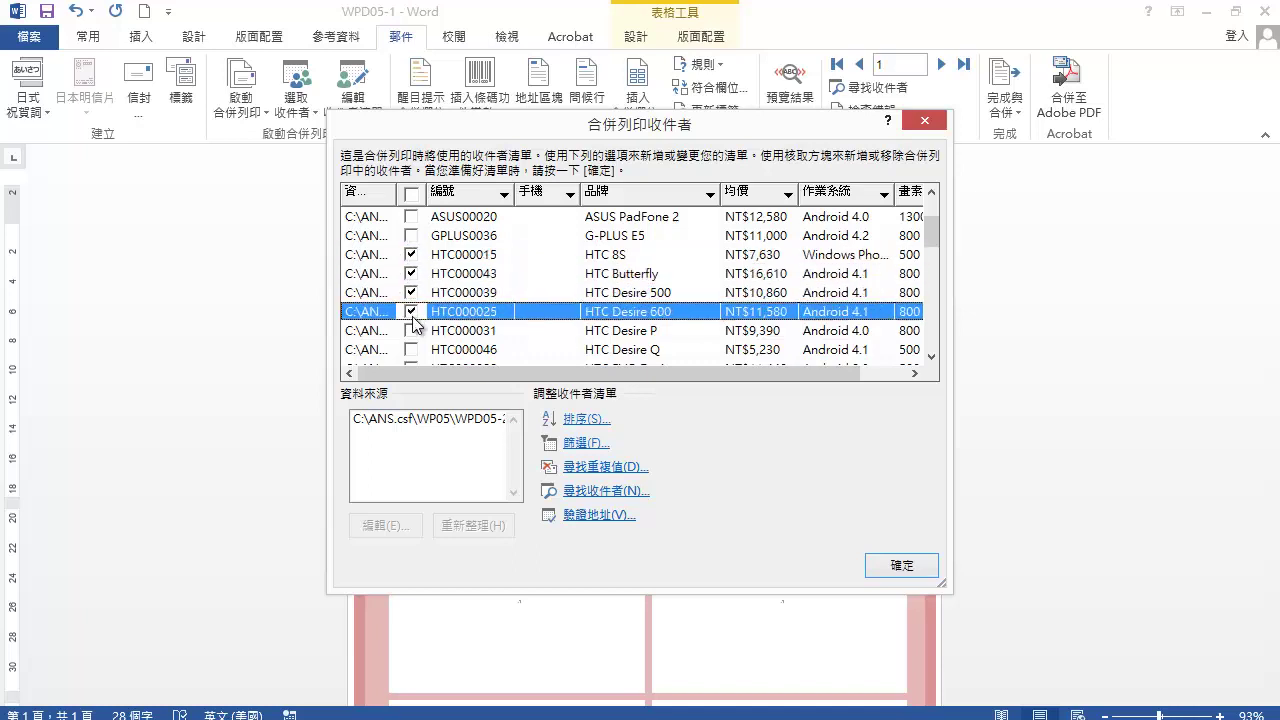
left_click(411, 330)
left_click(411, 349)
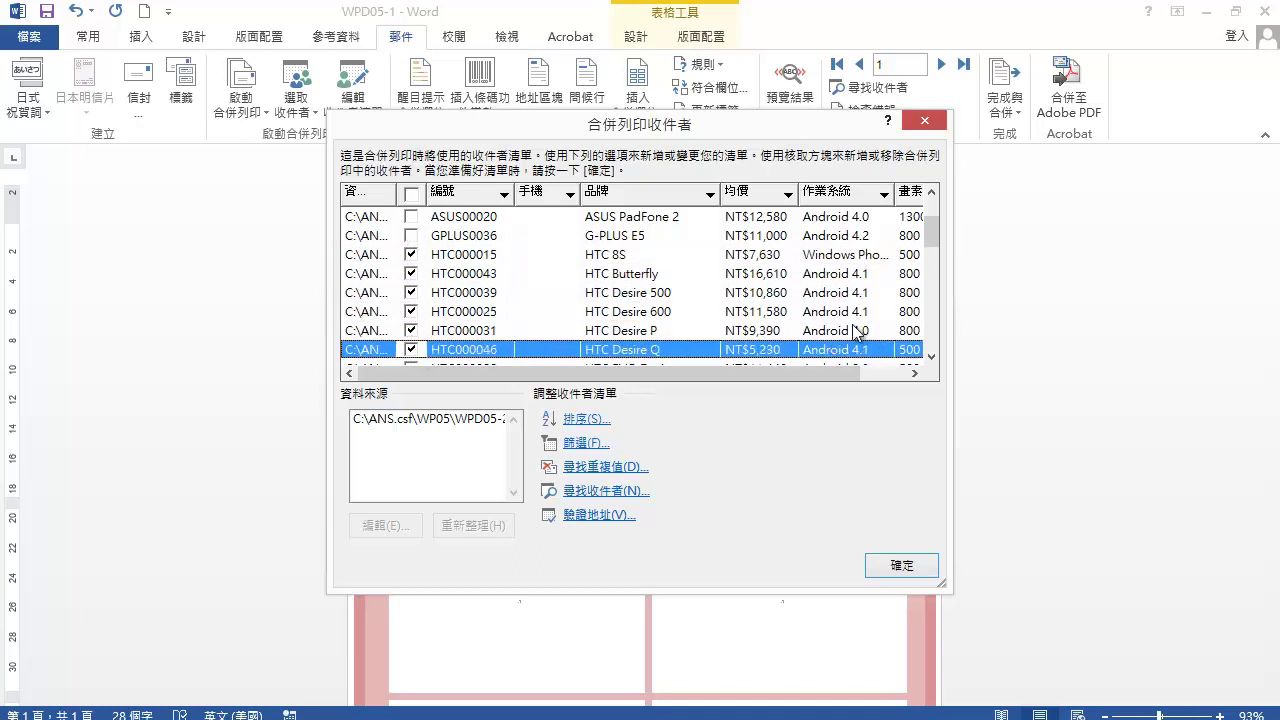
scroll(933, 246, "down", 2)
scroll(935, 249, "down", 1)
scroll(935, 253, "down", 1)
scroll(936, 255, "down", 1)
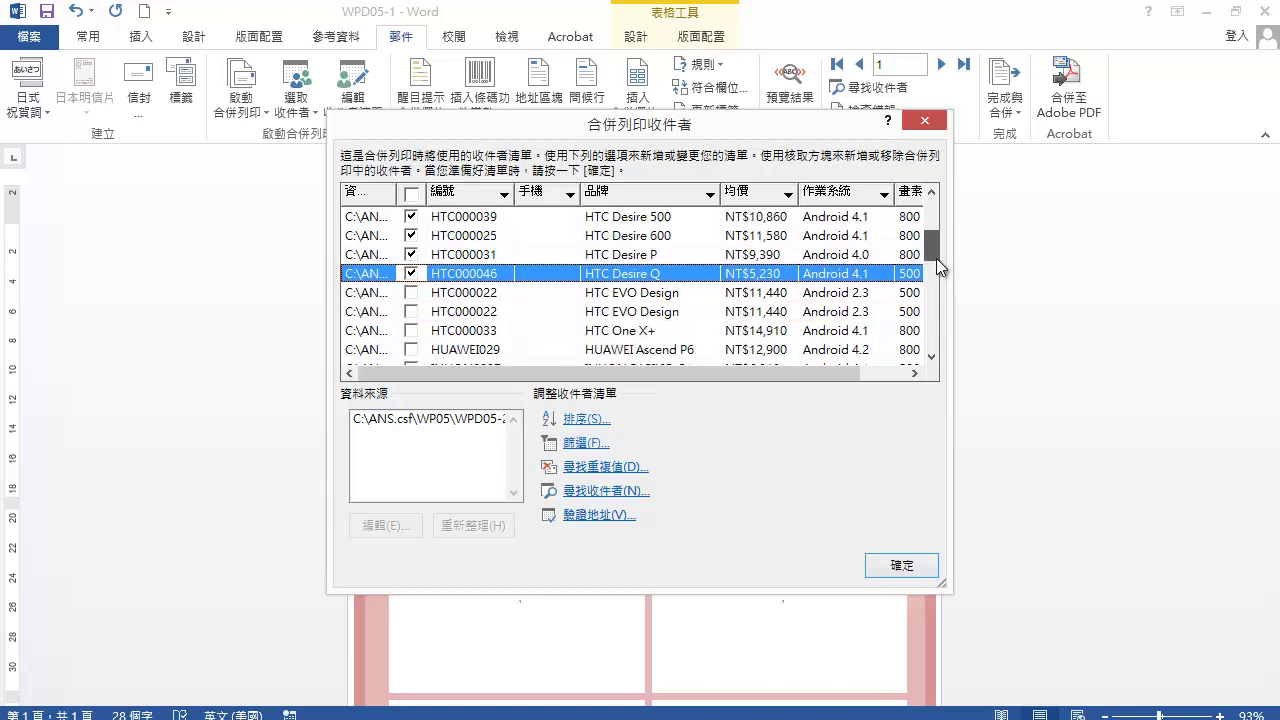
left_click(411, 292)
left_click(411, 311)
left_click(411, 330)
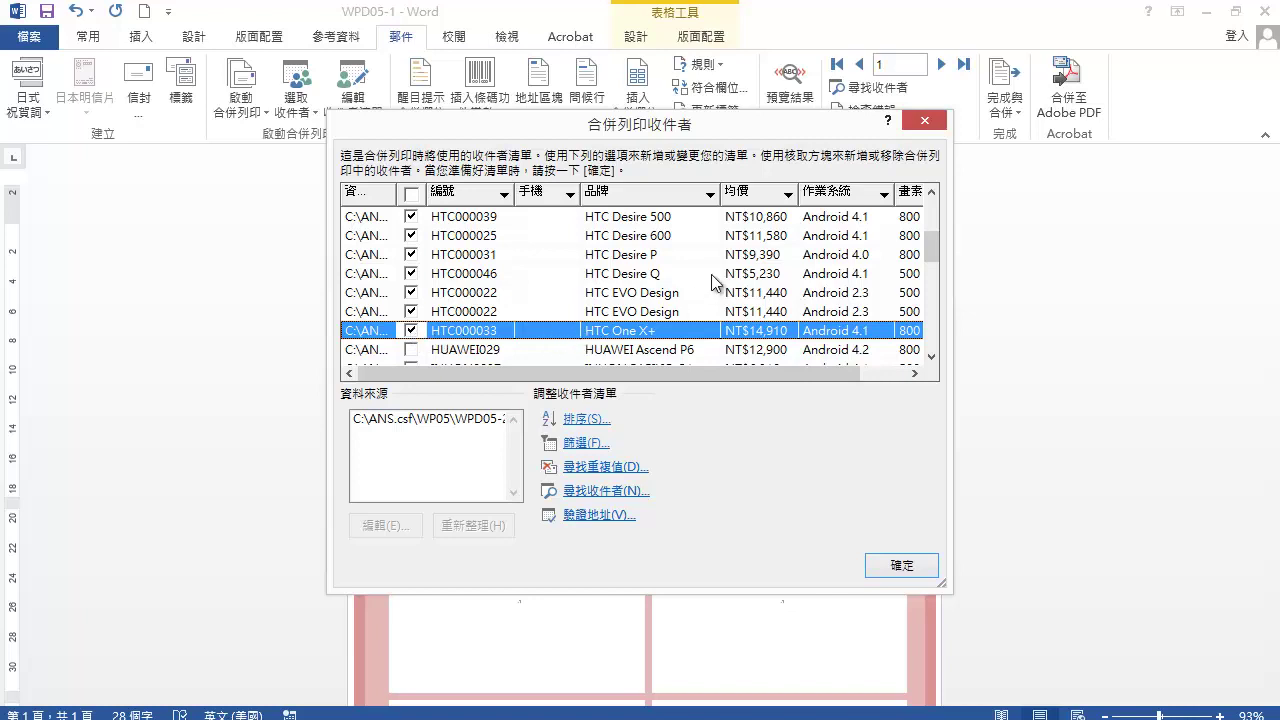
Sort recipients by the 均價 column and uncheck the second HTC000022 (HTC EVO Design) duplicate
left_click(789, 195)
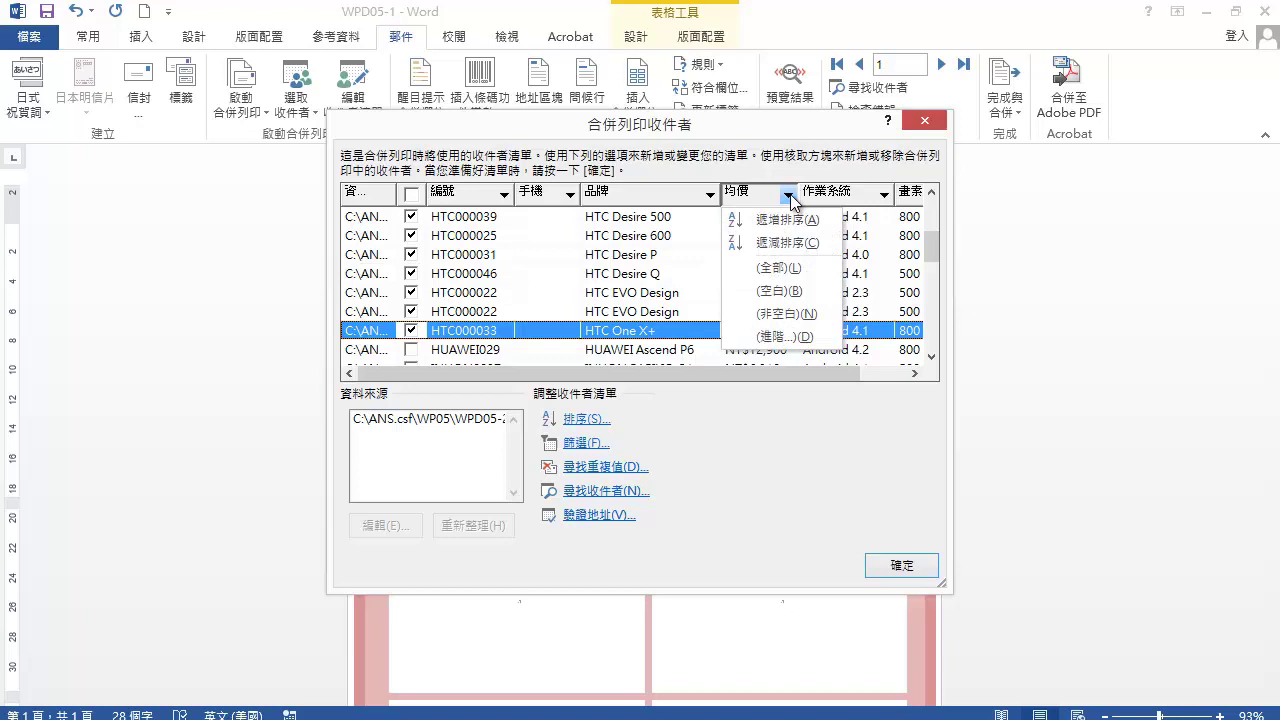
left_click(817, 246)
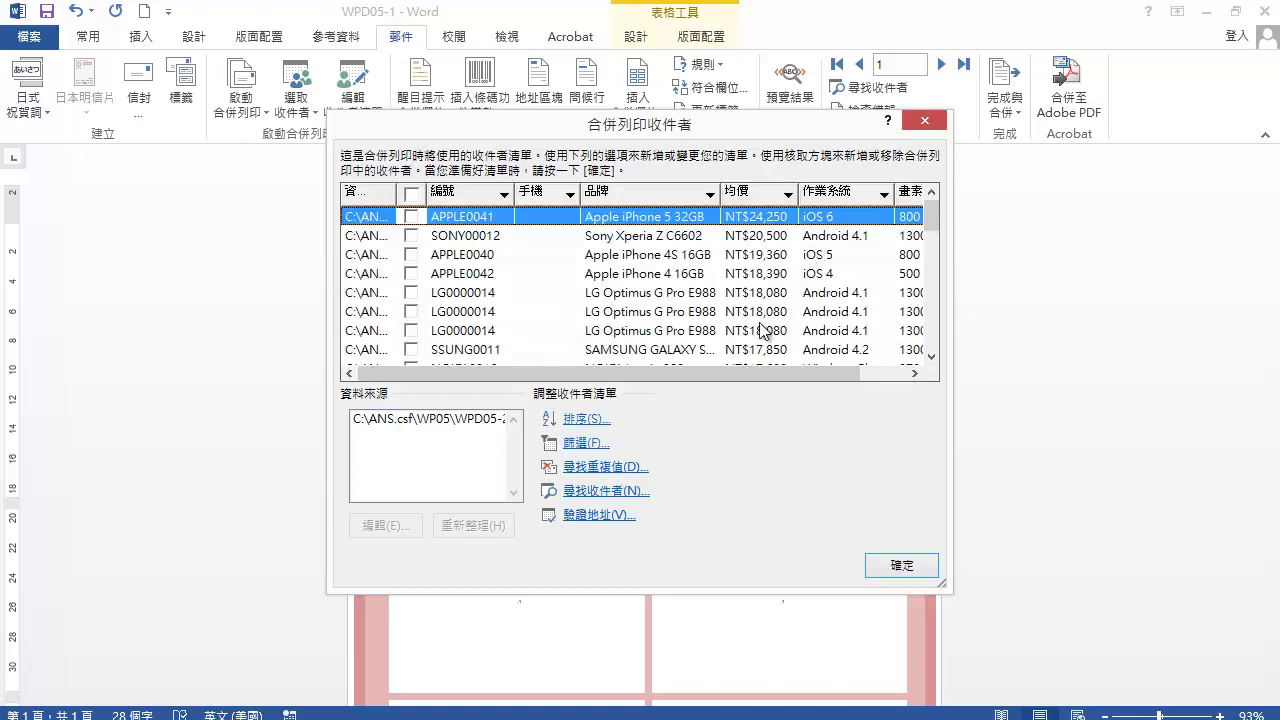
left_click(609, 468)
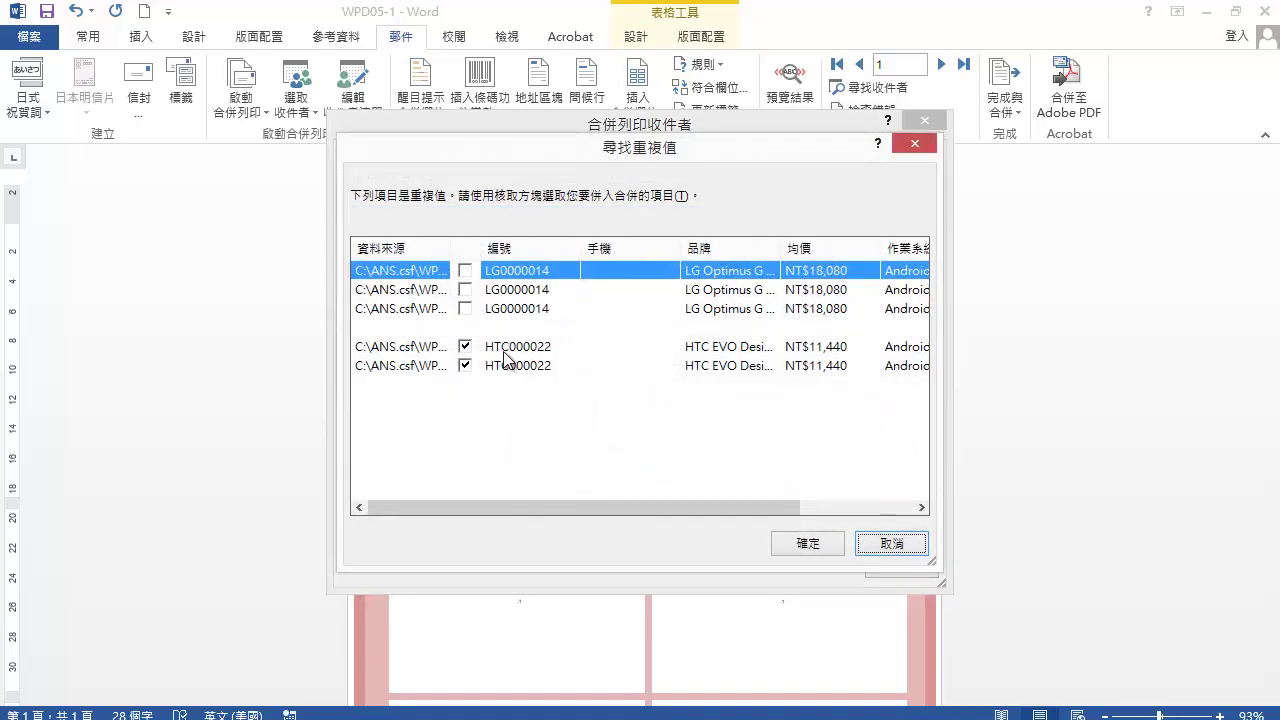
left_click(478, 366)
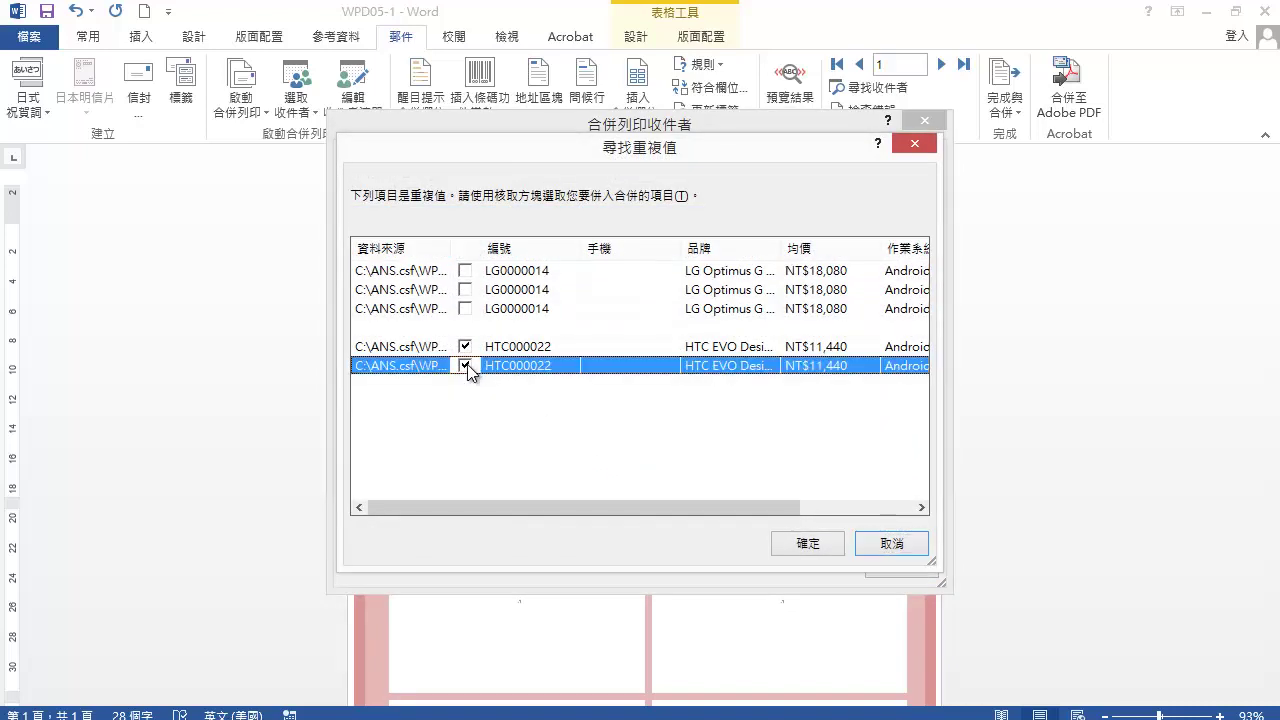
left_click(812, 543)
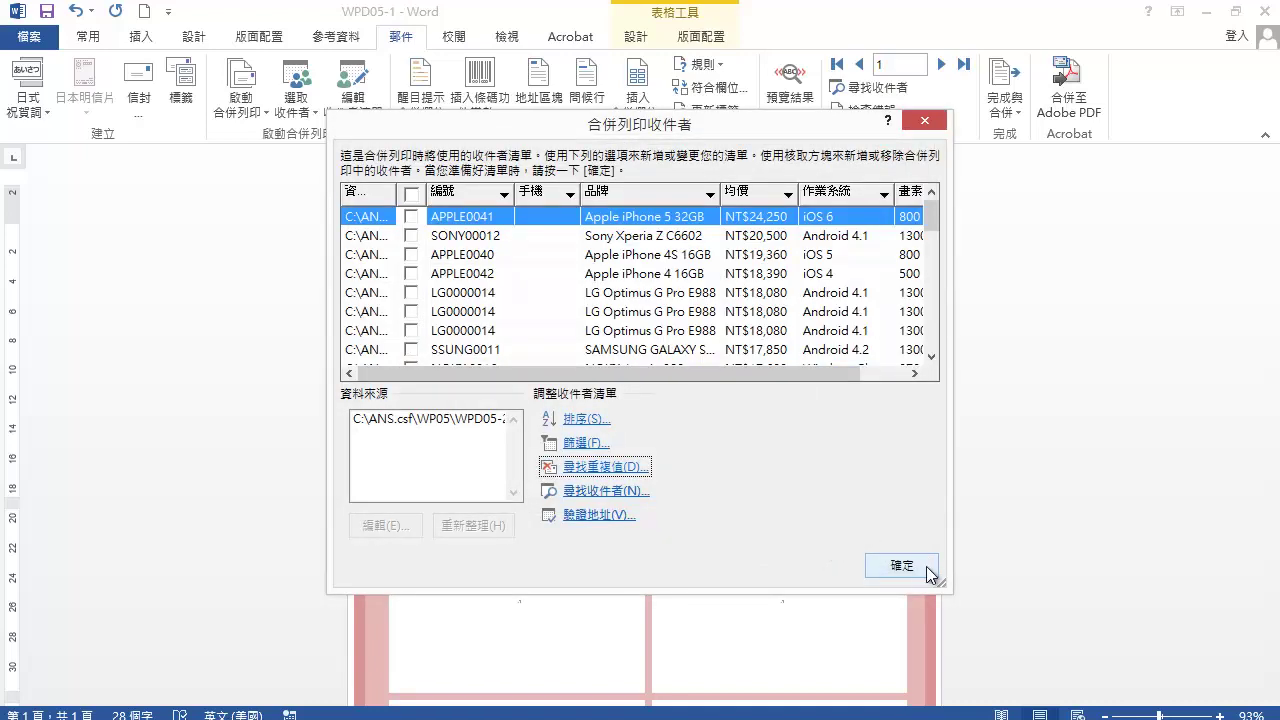
left_click(912, 568)
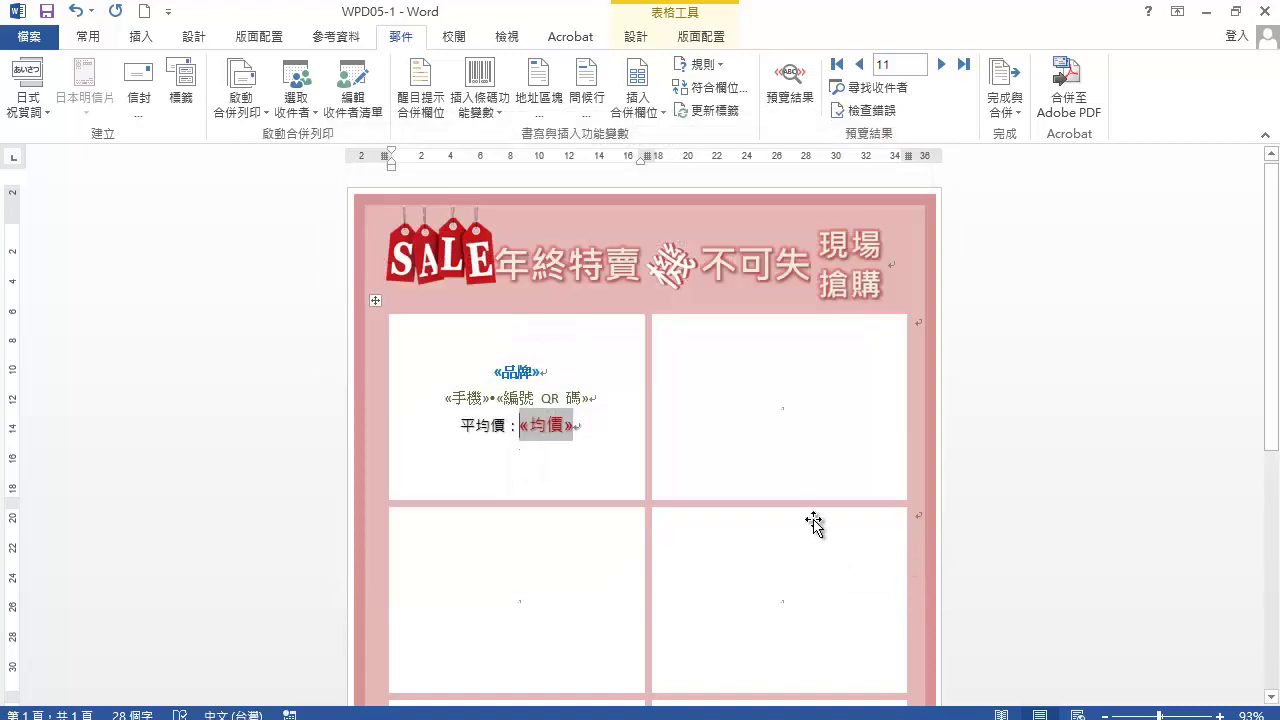
Use 更新標籤 so every flyer label receives the first label's merge fields
left_click(711, 111)
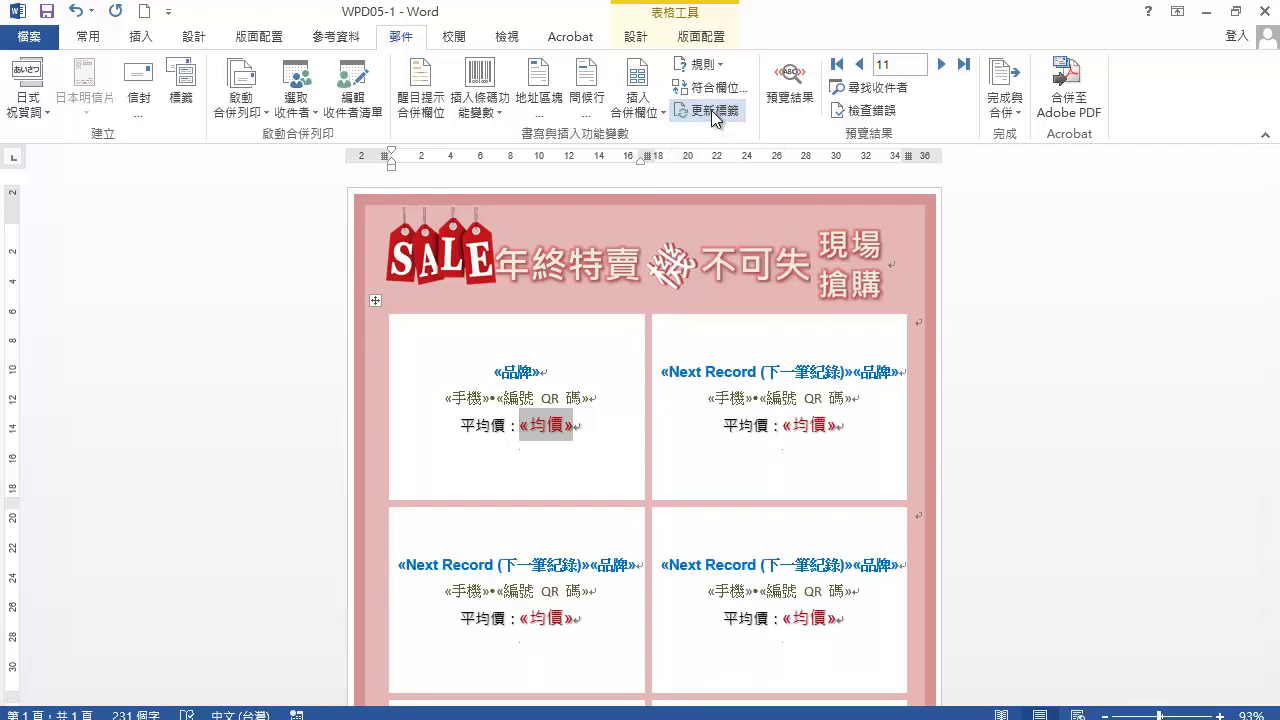
left_click(34, 37)
Save the template into the WP05 folder as WPA05-1
left_click(65, 237)
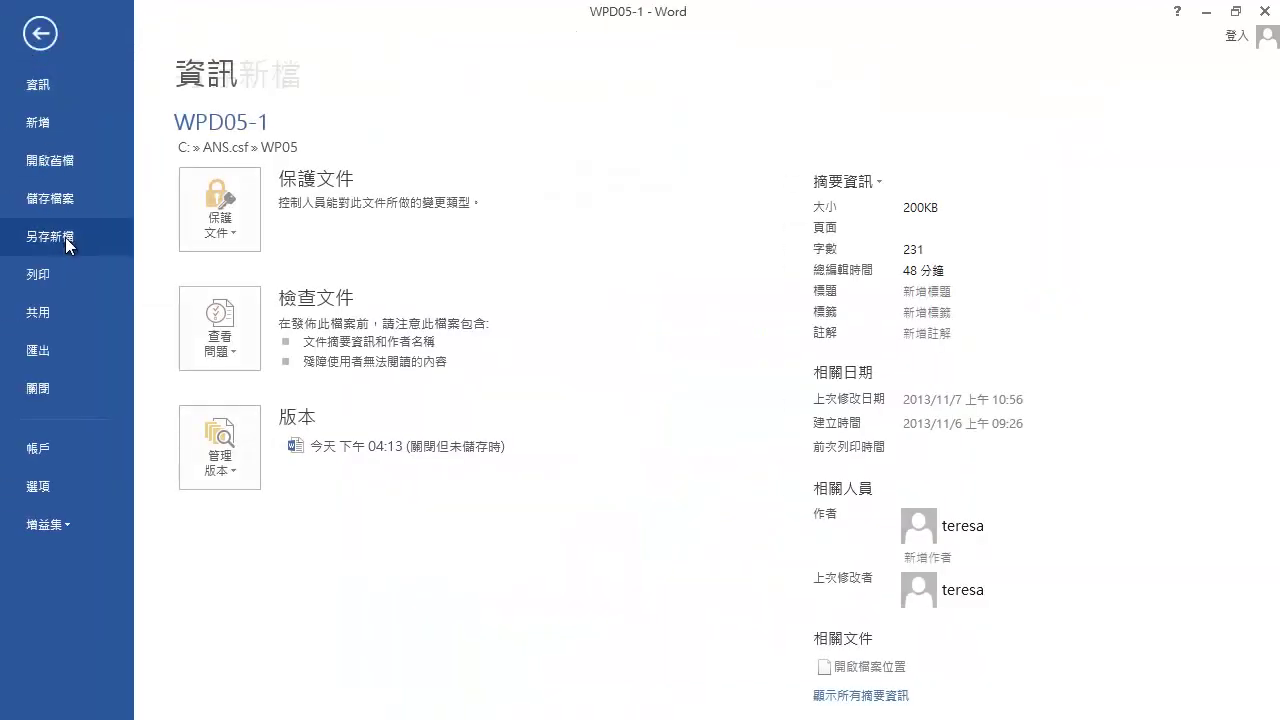
left_click(641, 216)
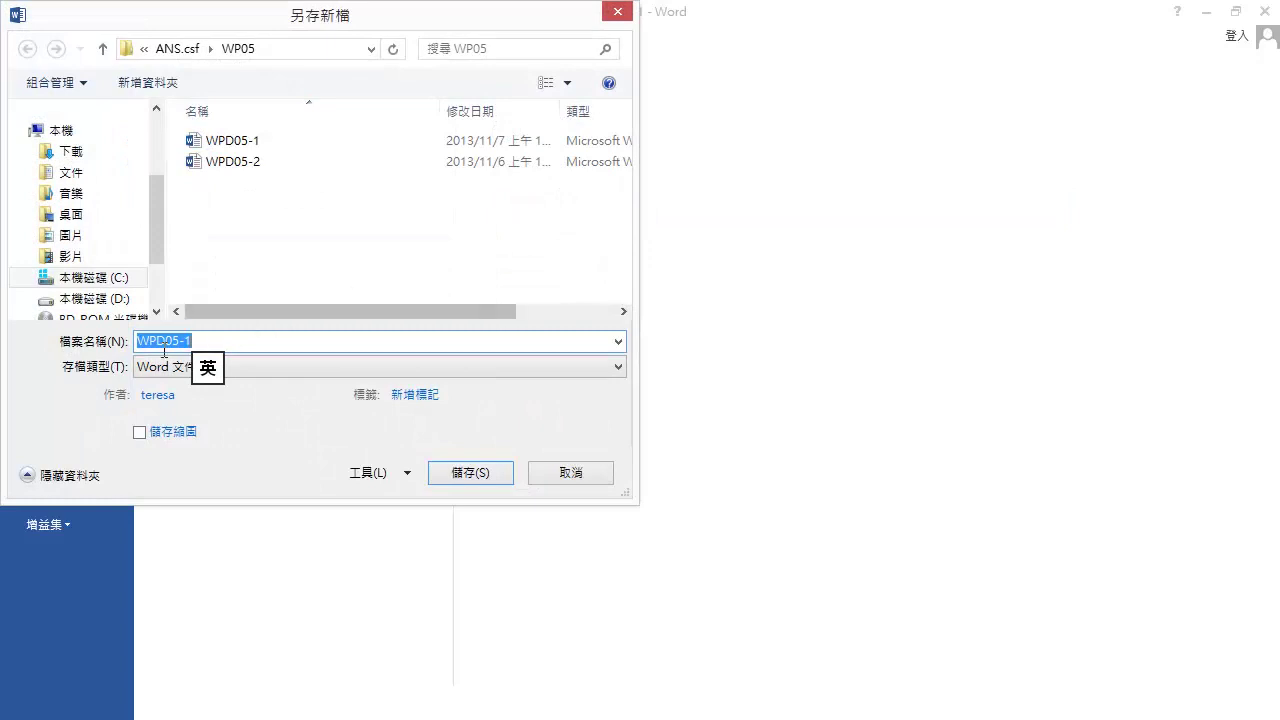
left_click_drag(157, 341, 166, 341)
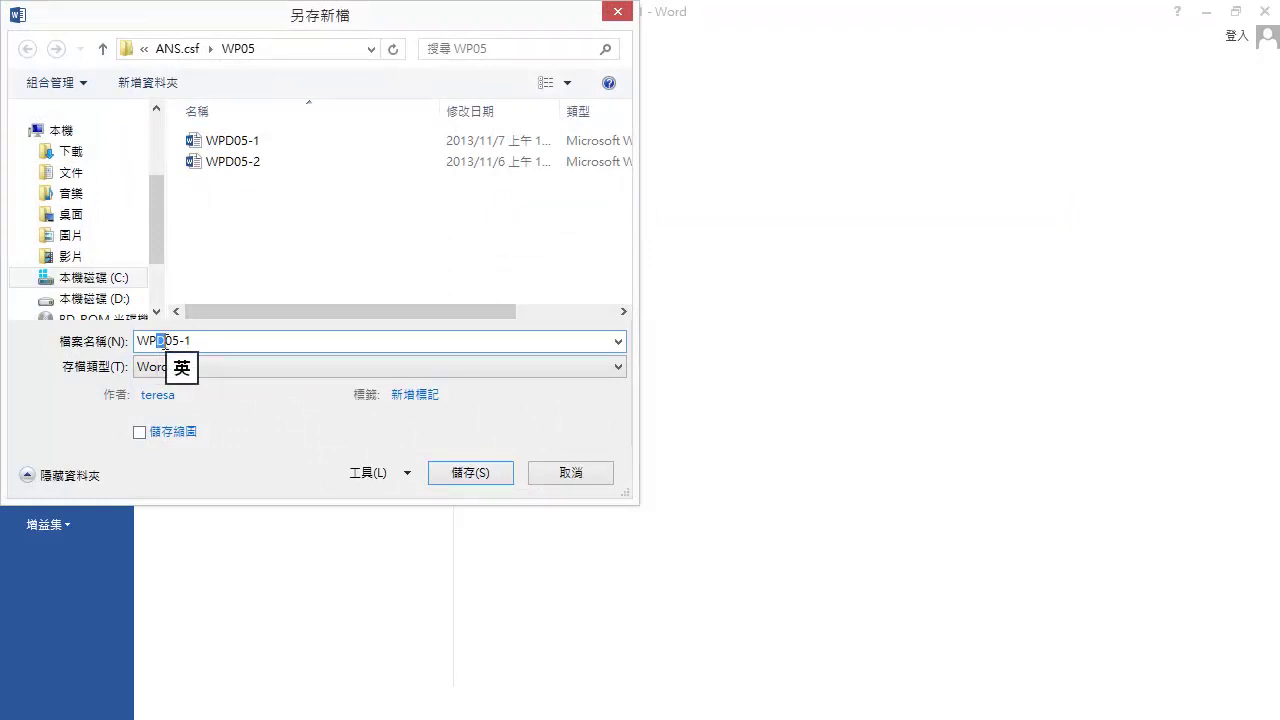
type("A")
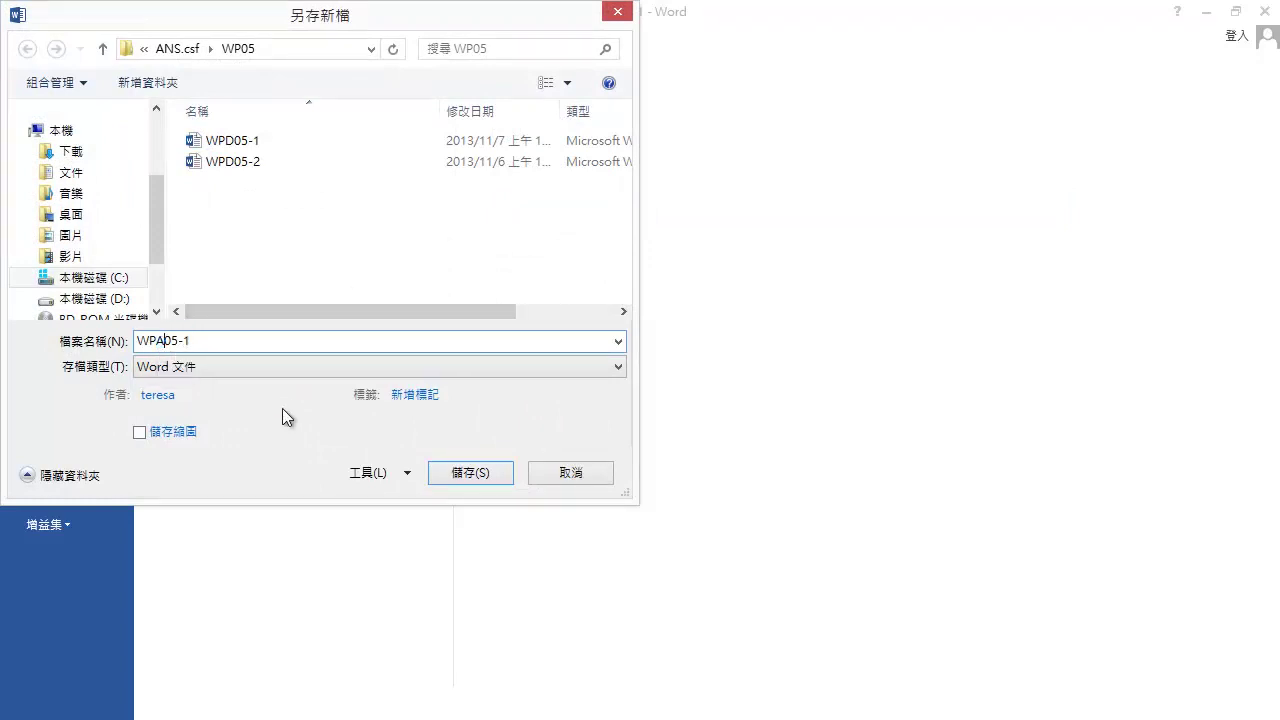
left_click(474, 473)
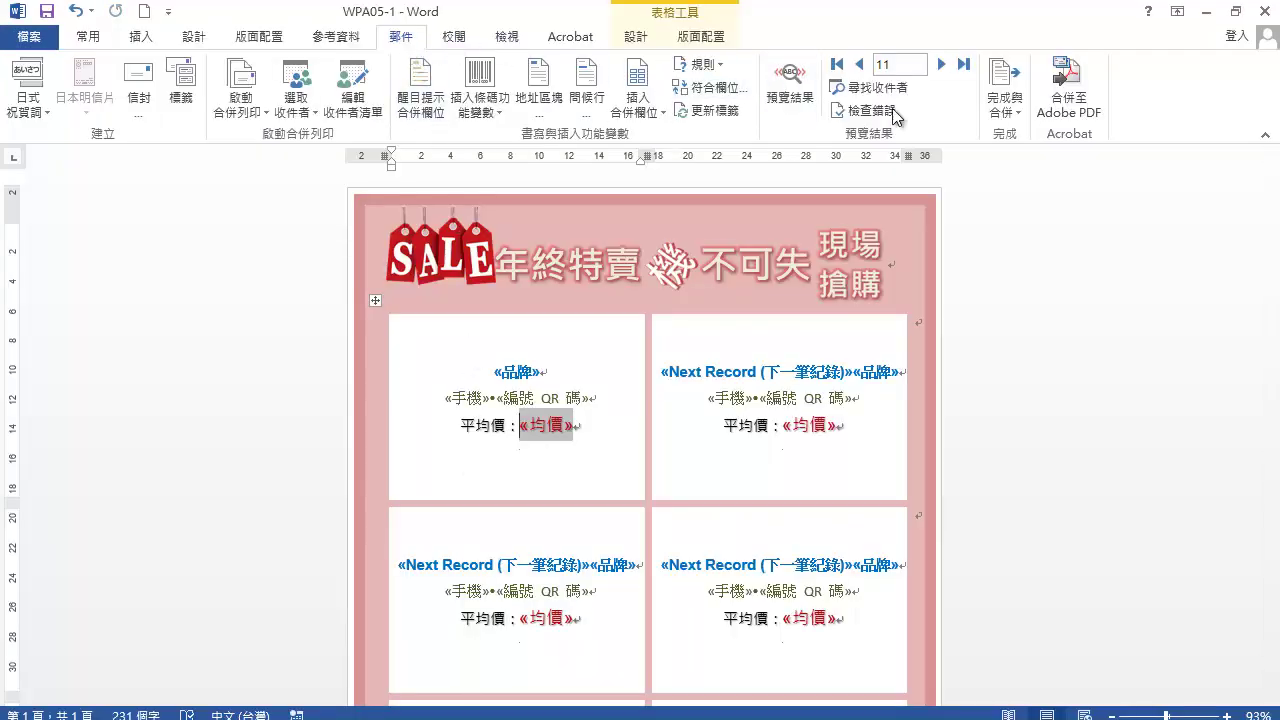
Merge all records into a new 標籤1 document and review the HTC phone flyer cards
left_click(1020, 113)
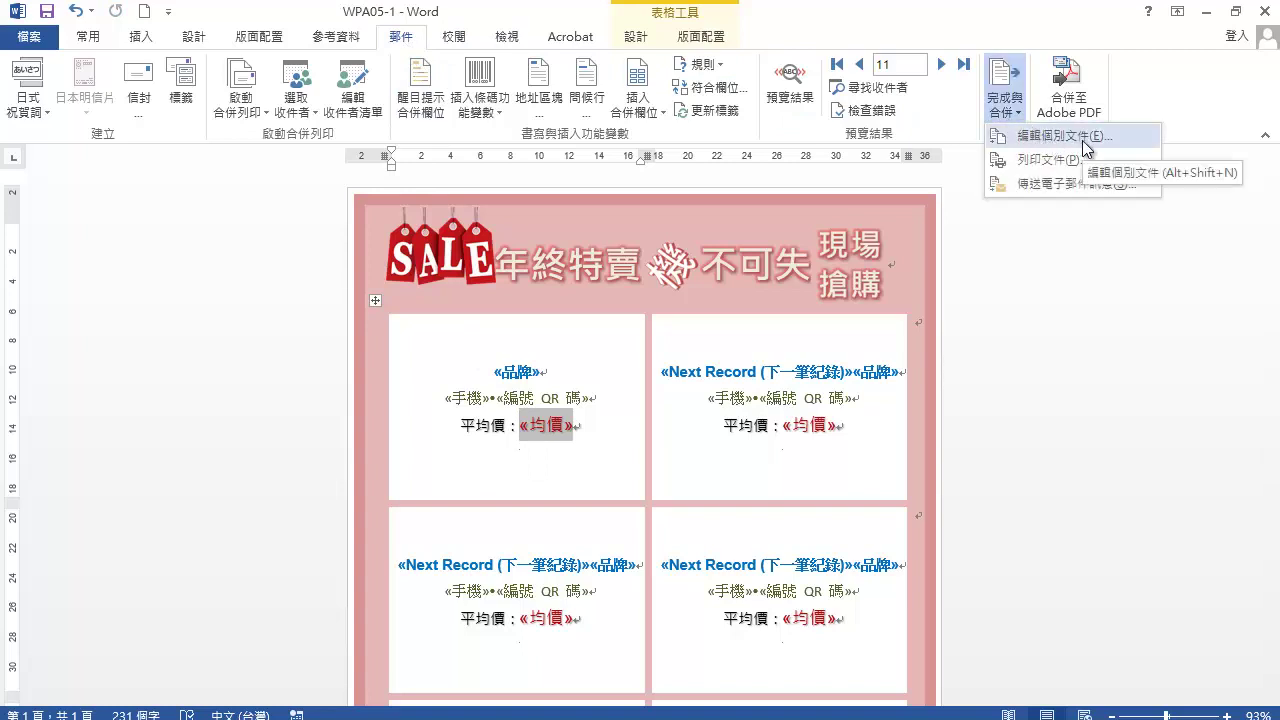
left_click(1084, 146)
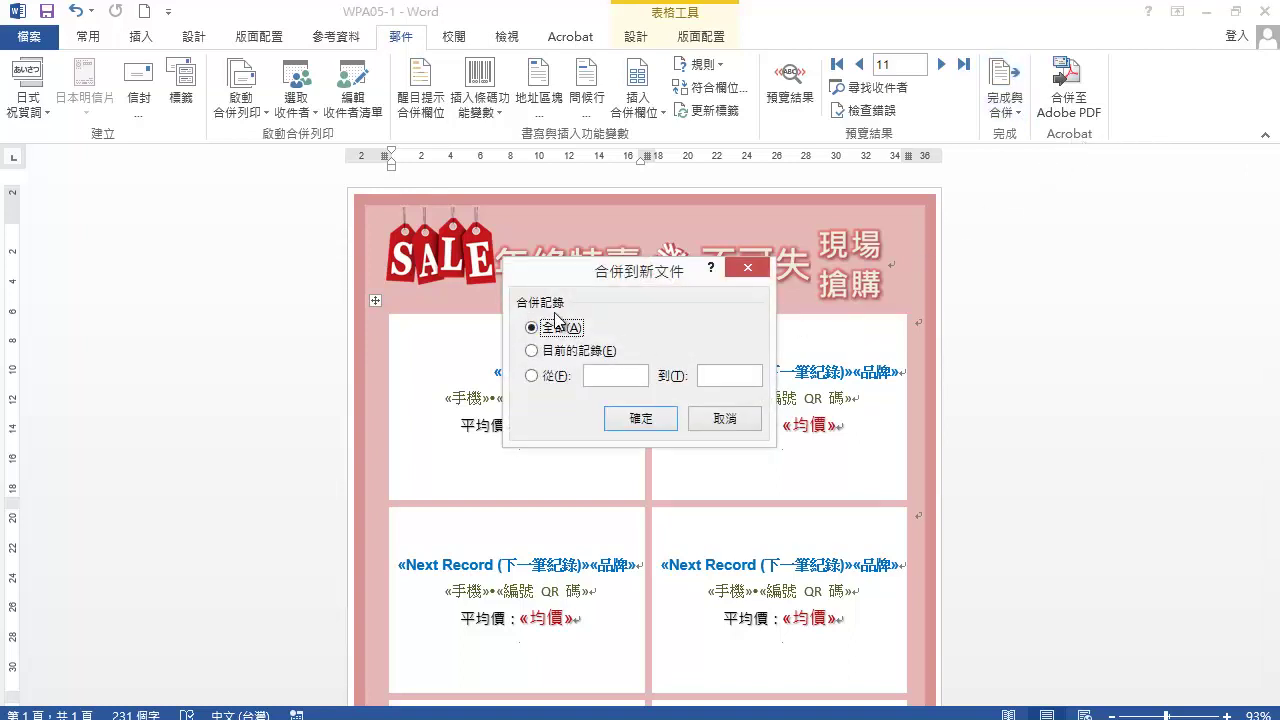
left_click(640, 418)
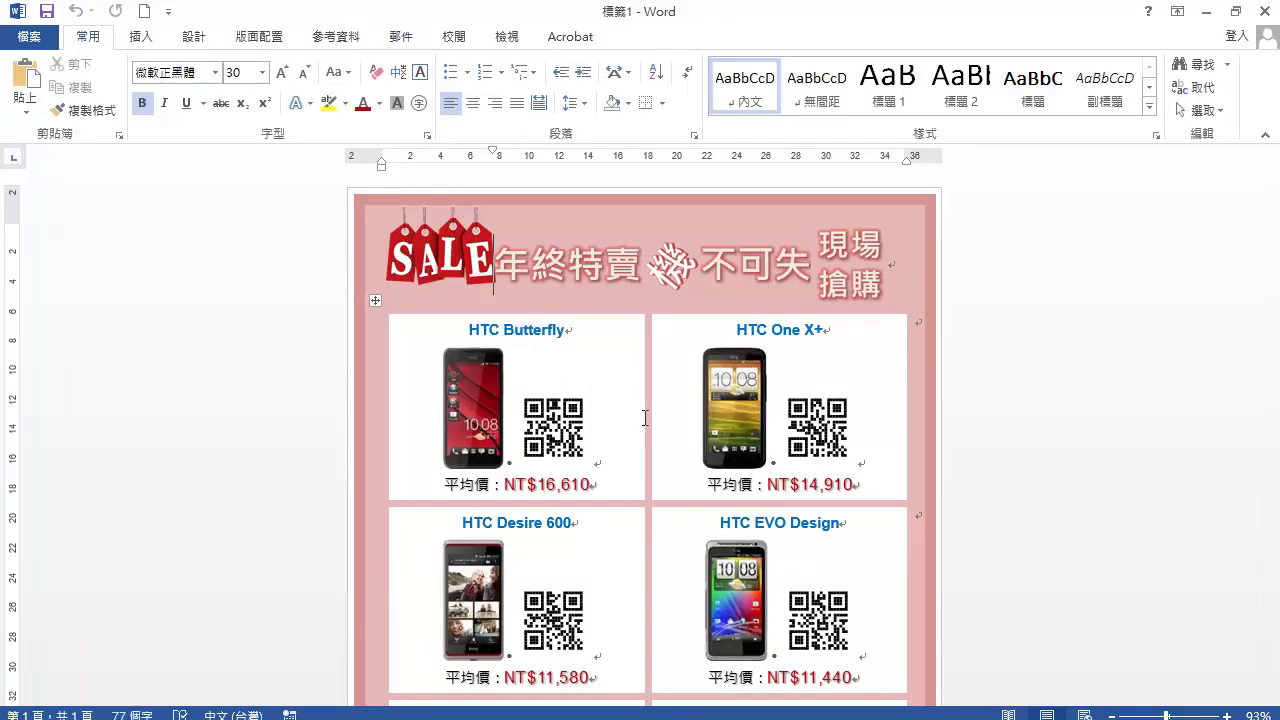
scroll(645, 418, "down", 8)
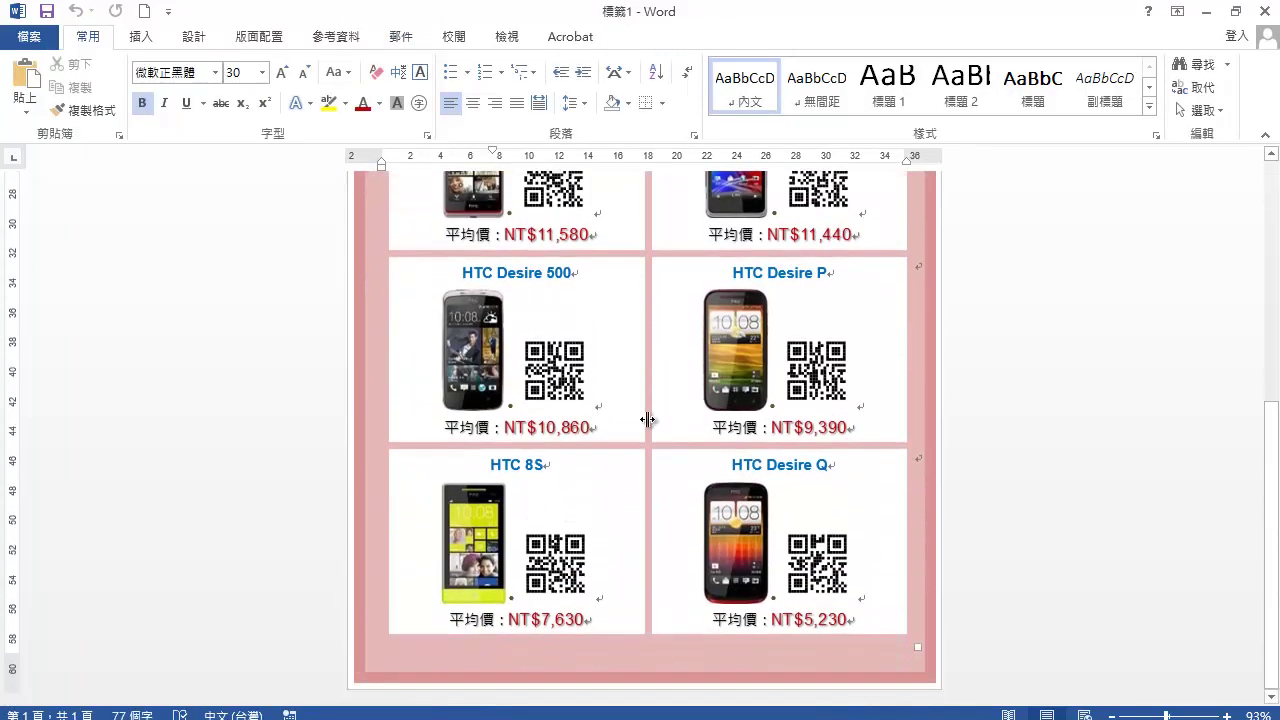
scroll(648, 420, "up", 2)
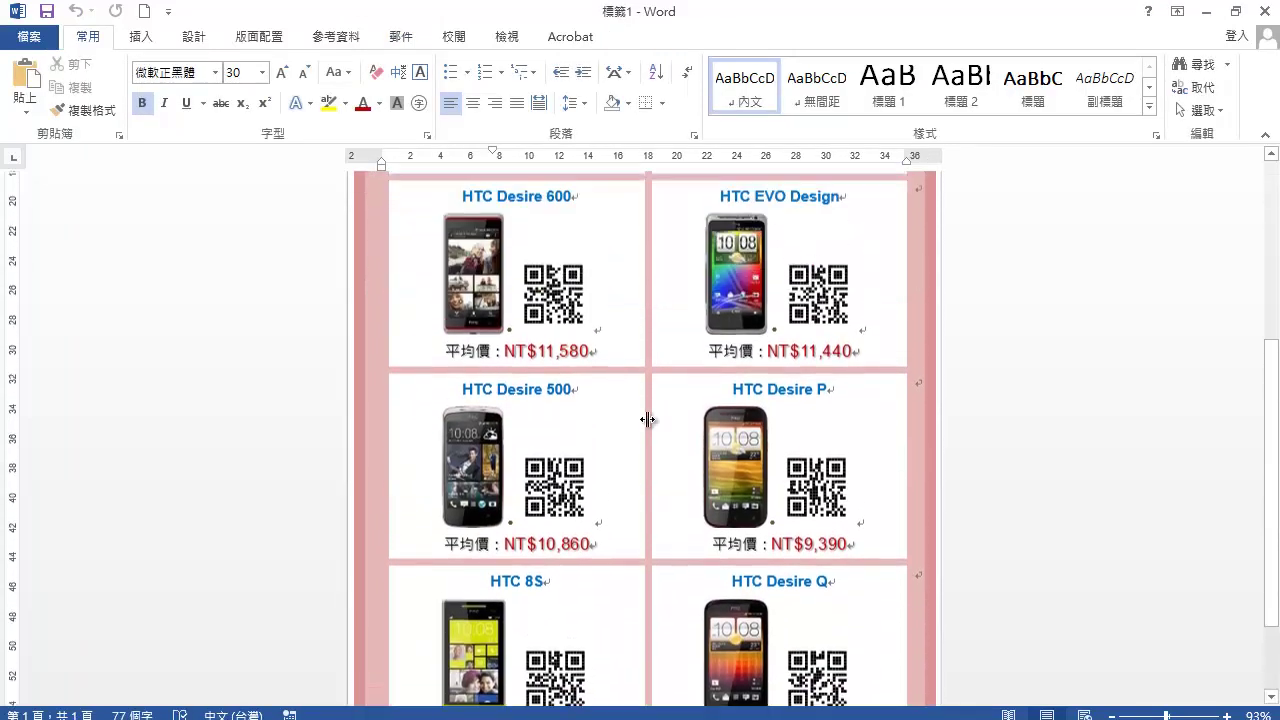
scroll(648, 418, "up", 3)
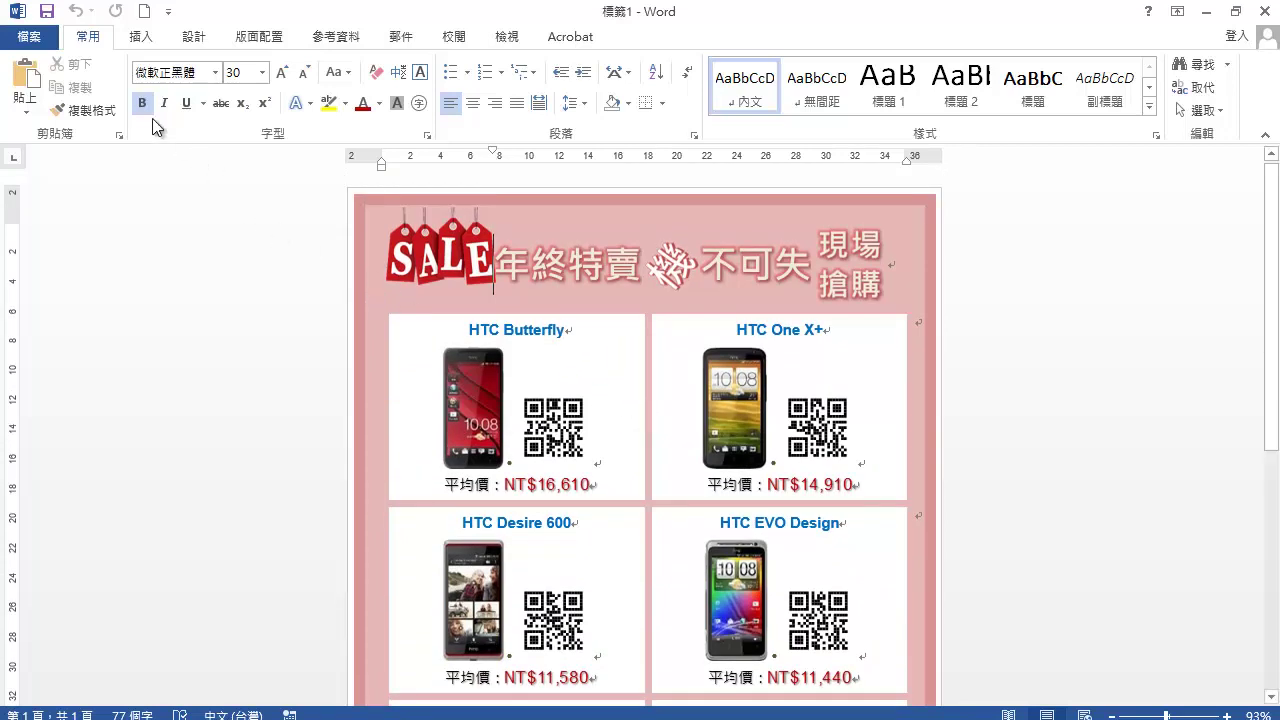
left_click(36, 42)
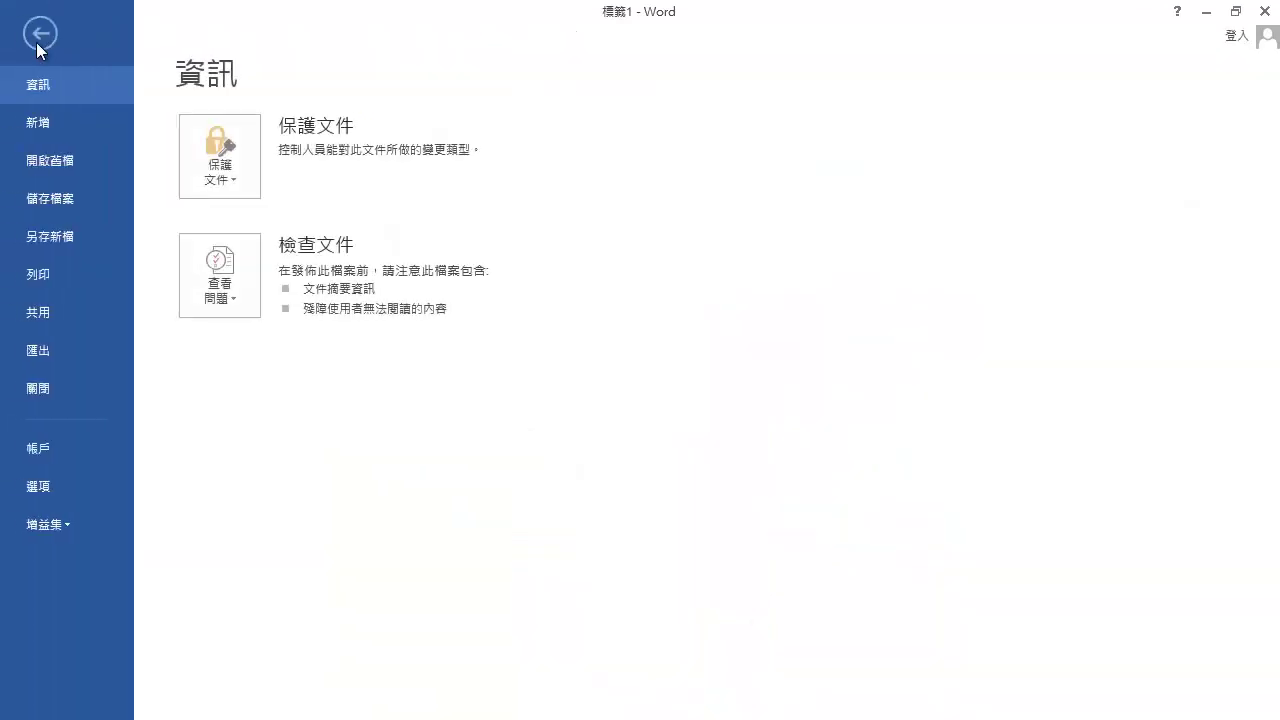
Save the merged document into the WP05 folder as WPA05-2
left_click(60, 248)
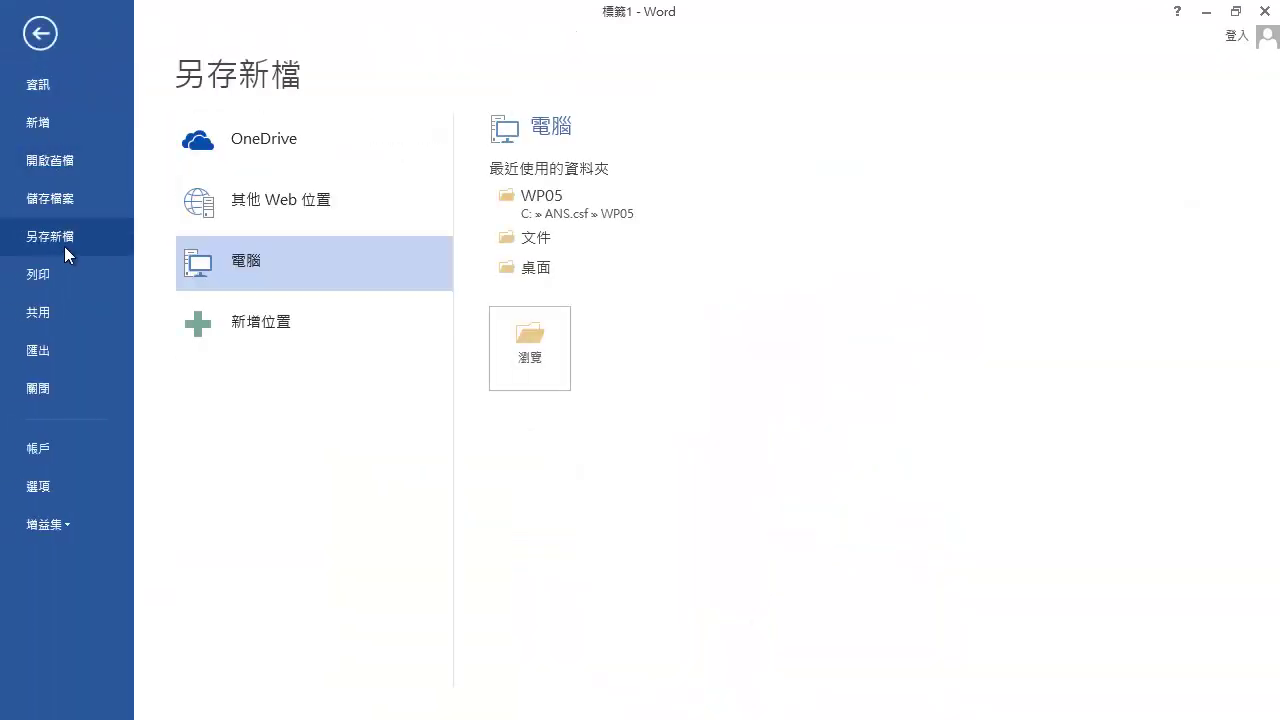
left_click(651, 215)
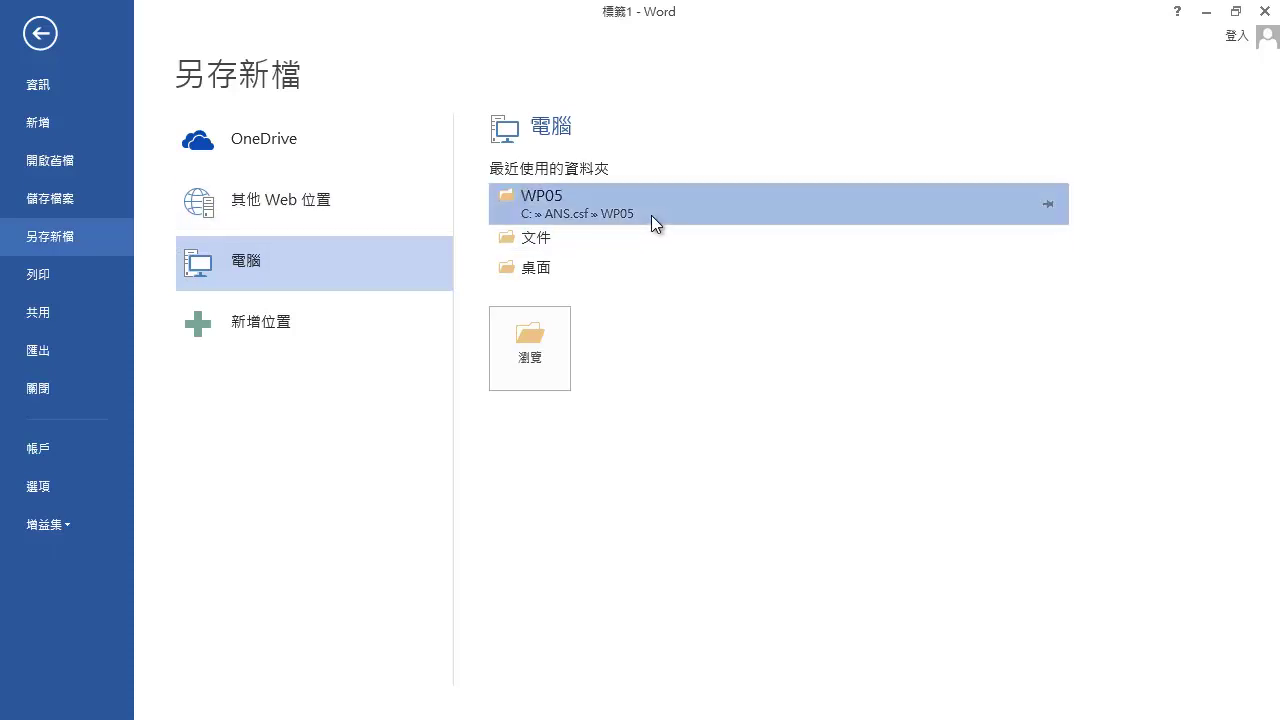
double_click(185, 340)
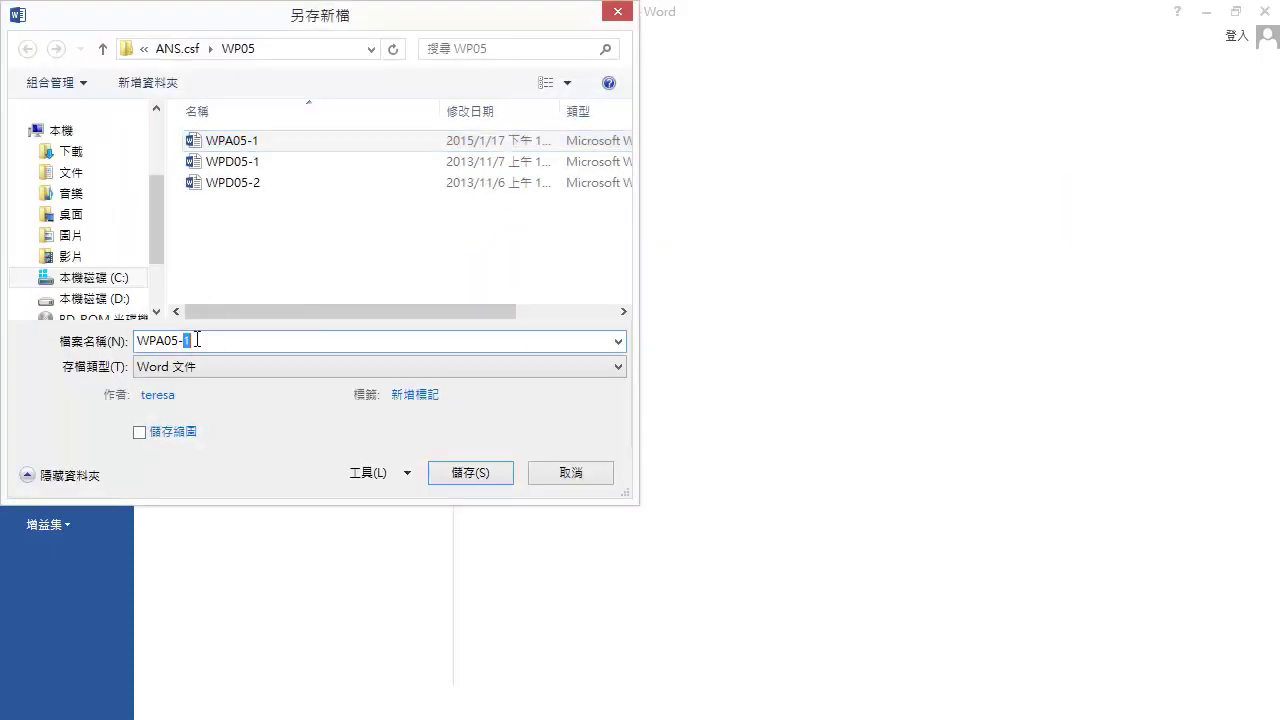
type("2")
left_click(465, 476)
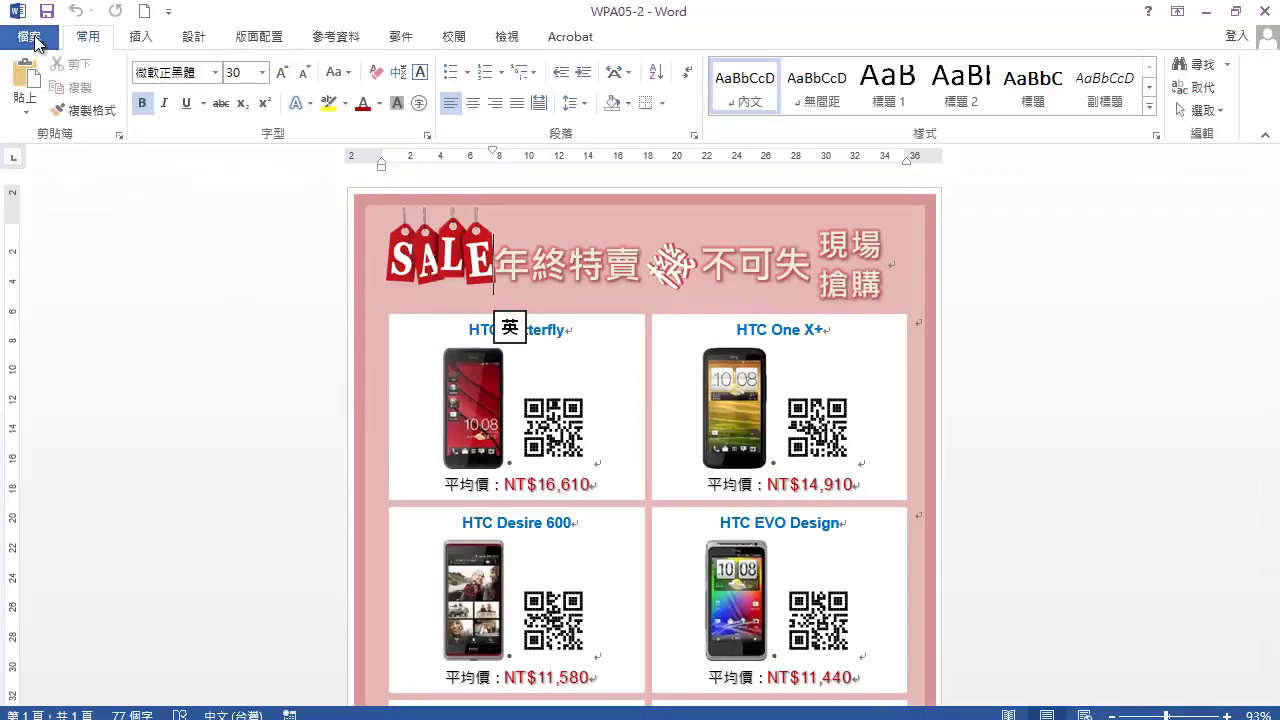
left_click(30, 38)
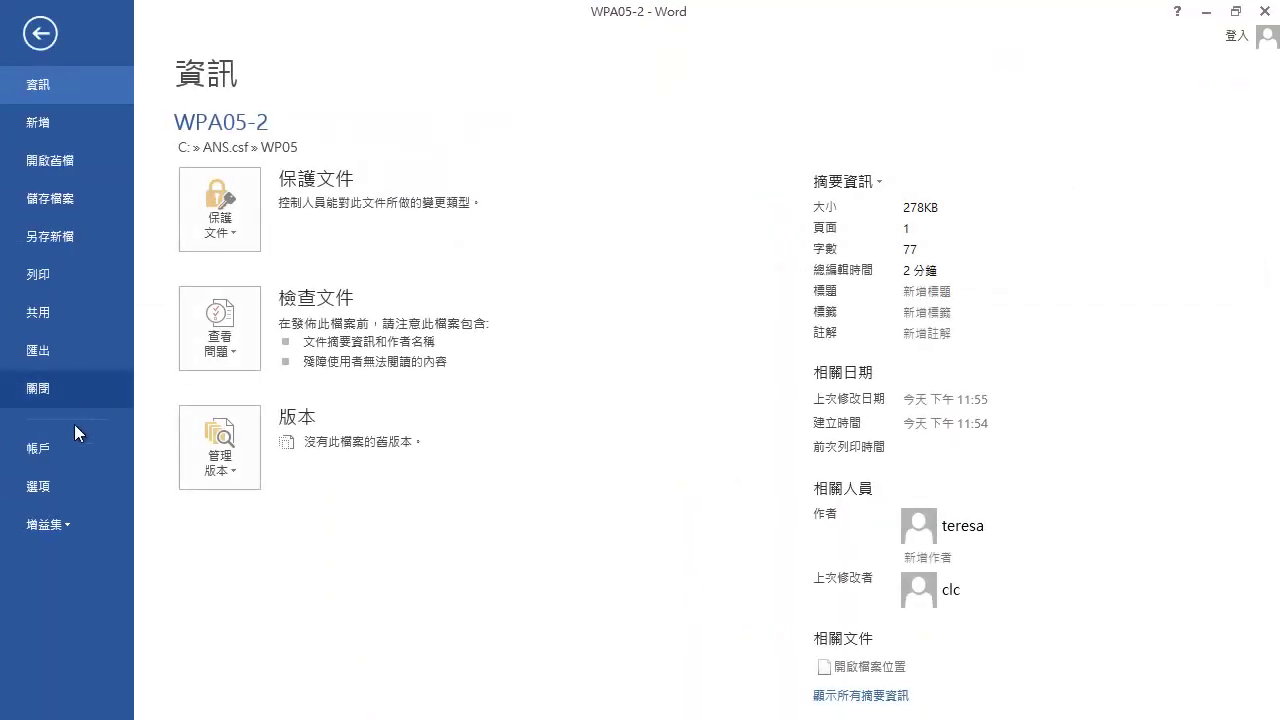
Remove 日文 from the 語言 editing languages in Word Options and acknowledge the restart notice
key("Escape")
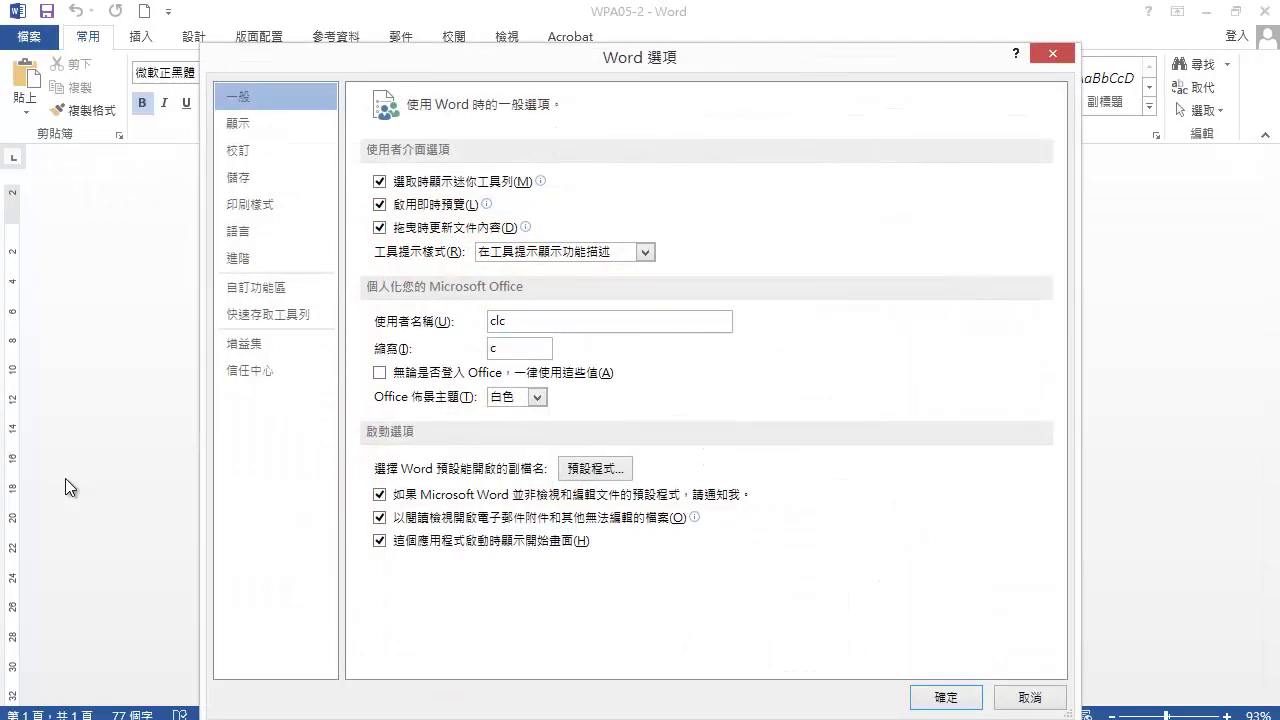
left_click(262, 231)
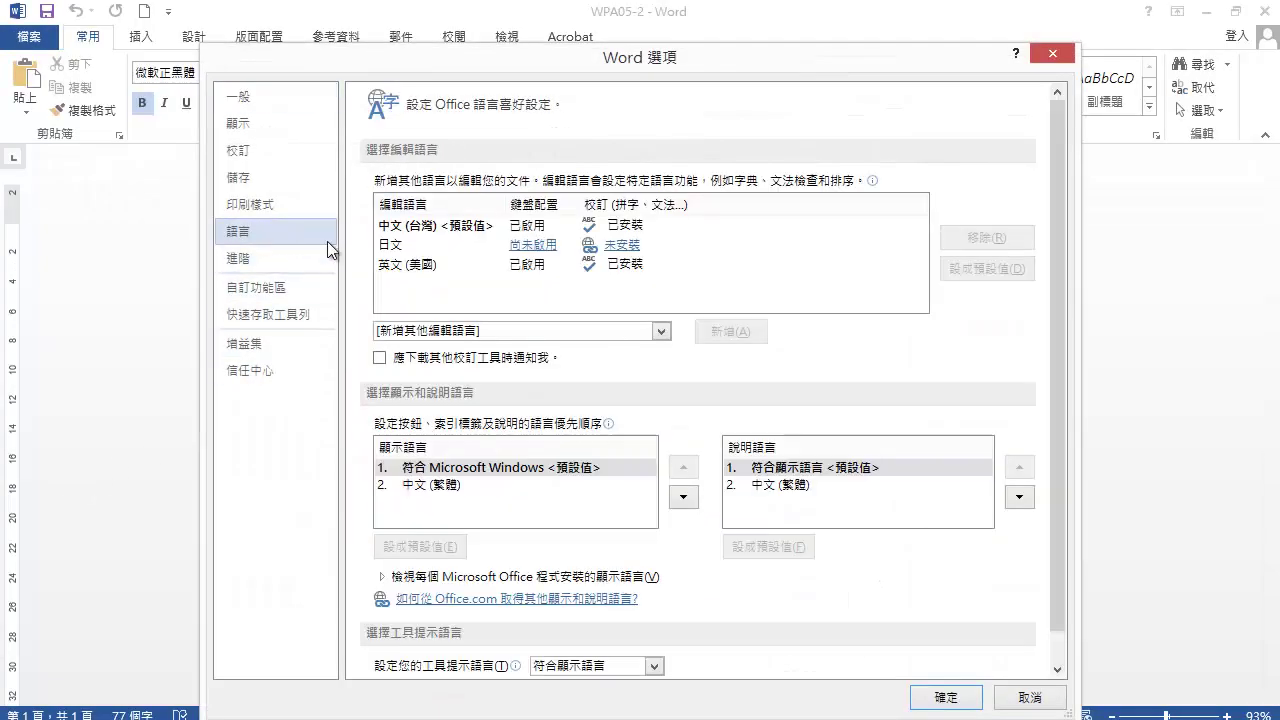
left_click(469, 244)
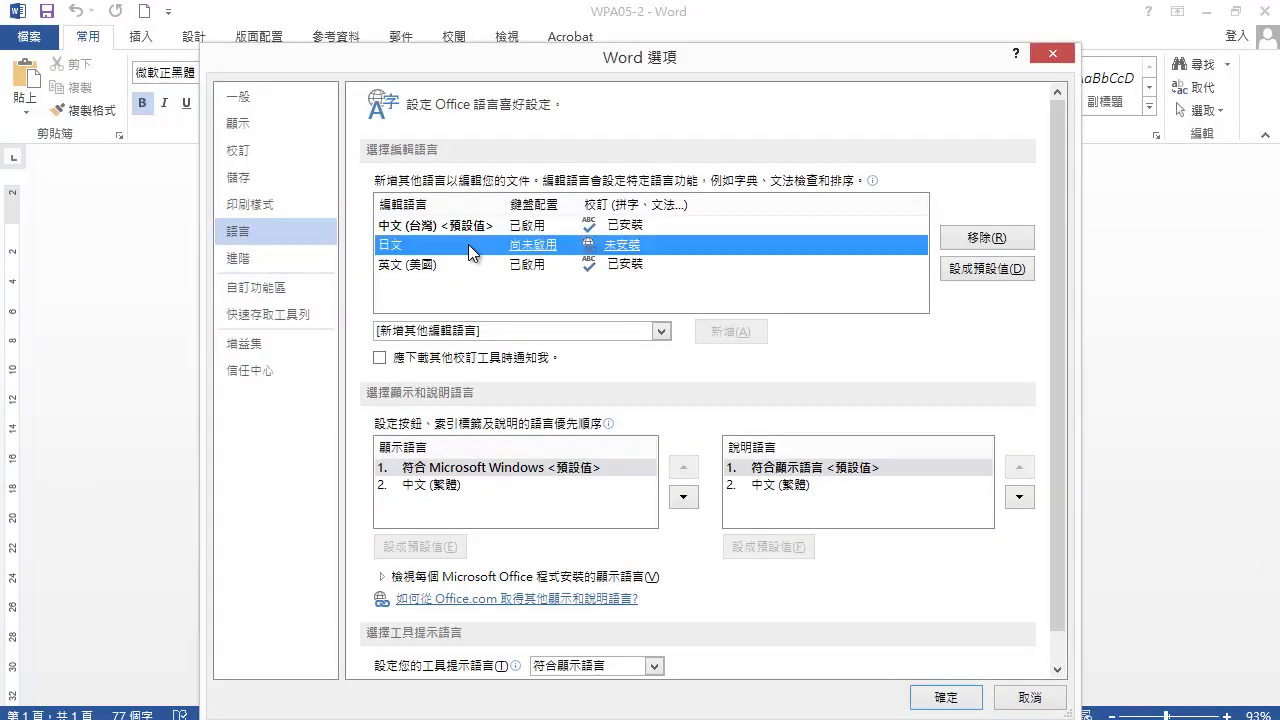
left_click(984, 236)
left_click(946, 700)
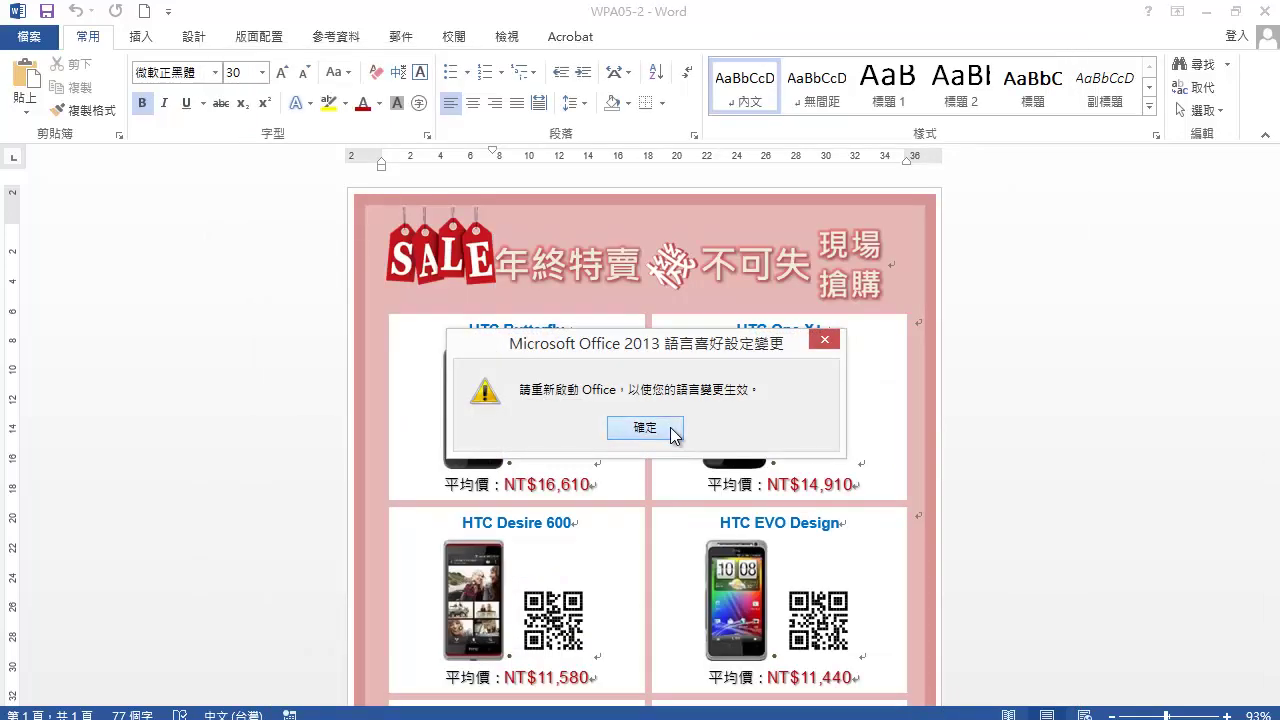
left_click(670, 432)
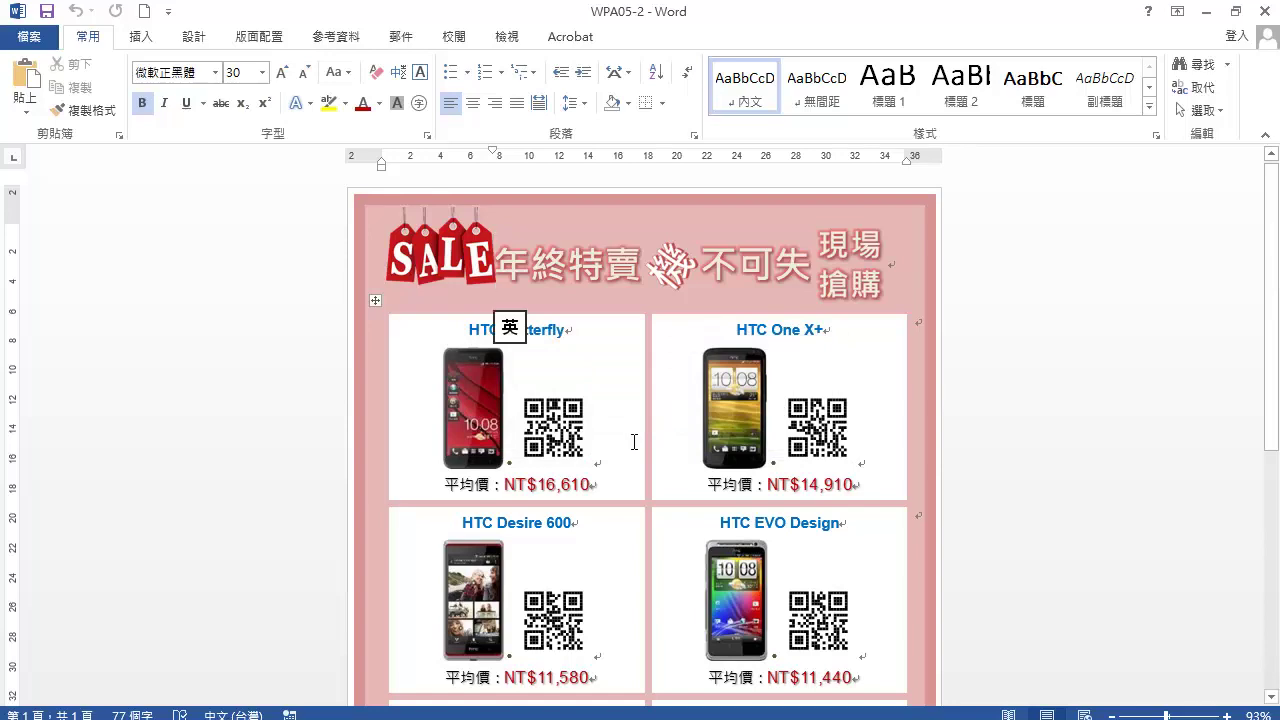